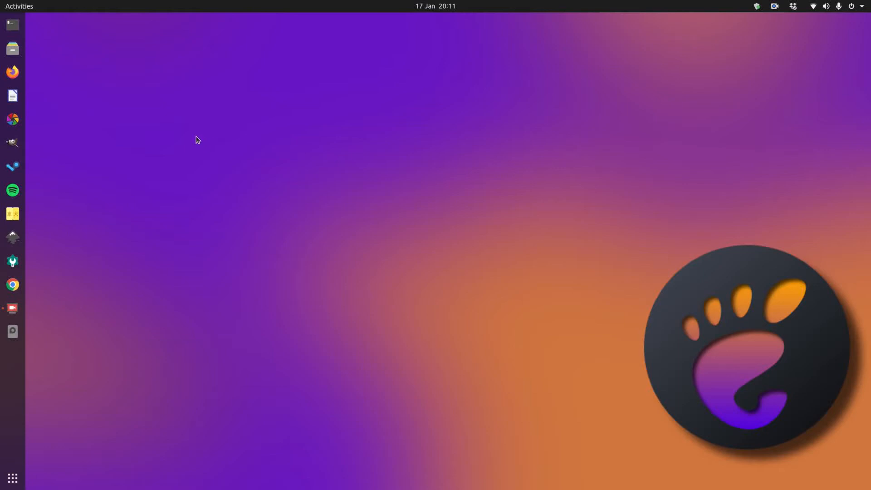
Launch GIMP and check the installed version in the program's About information.
left_click(13, 143)
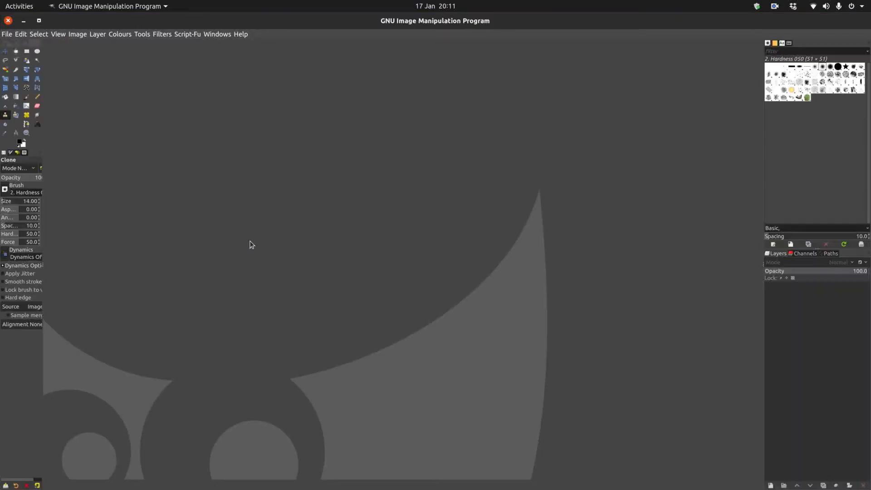
left_click(238, 35)
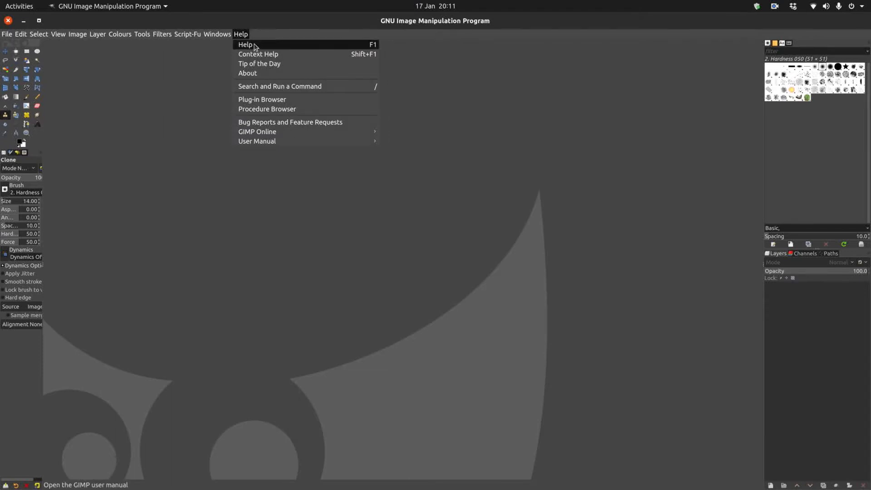
left_click(271, 73)
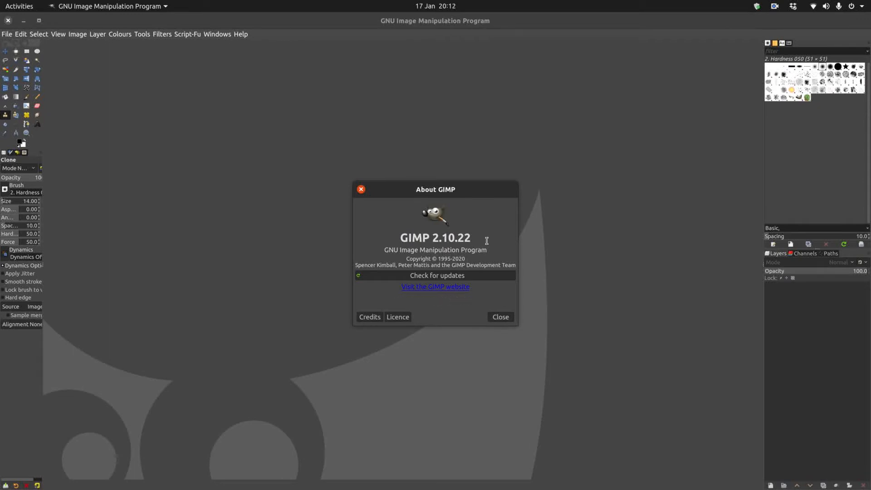
left_click(499, 317)
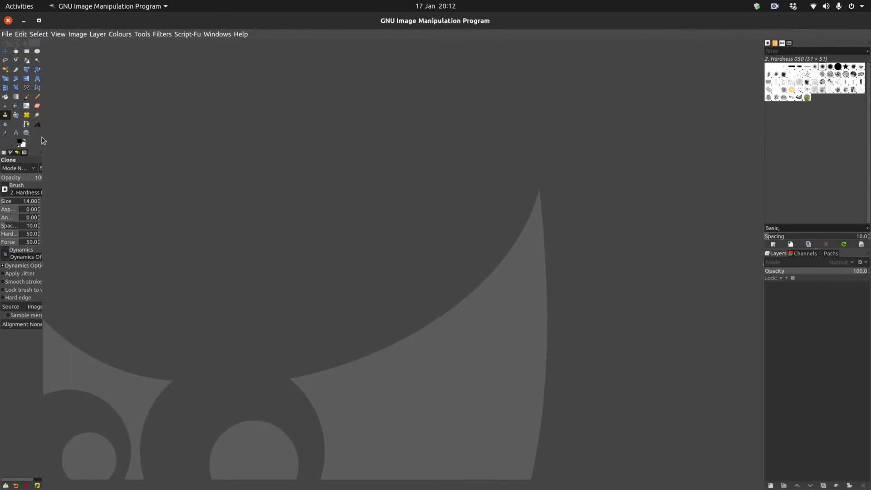
Widen the toolbox area so that the tool options are fully readable.
left_click_drag(42, 139, 62, 141)
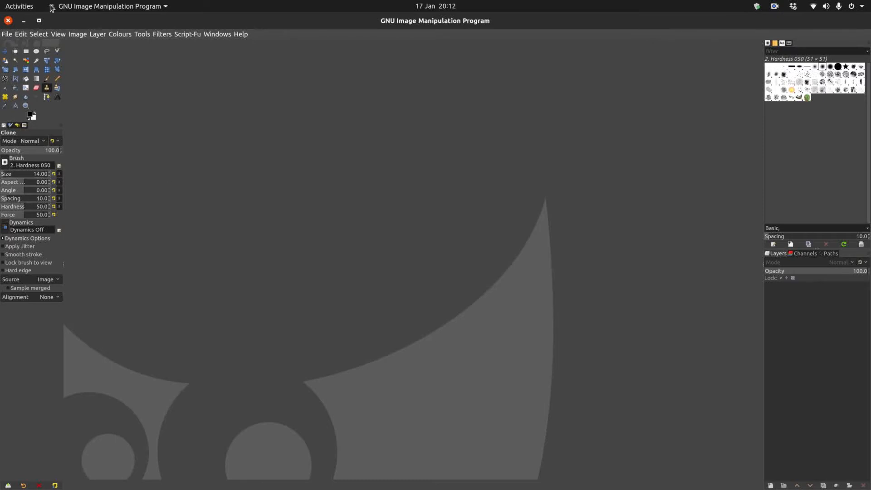
Review the plug-in and script folder paths in the preferences.
left_click(21, 36)
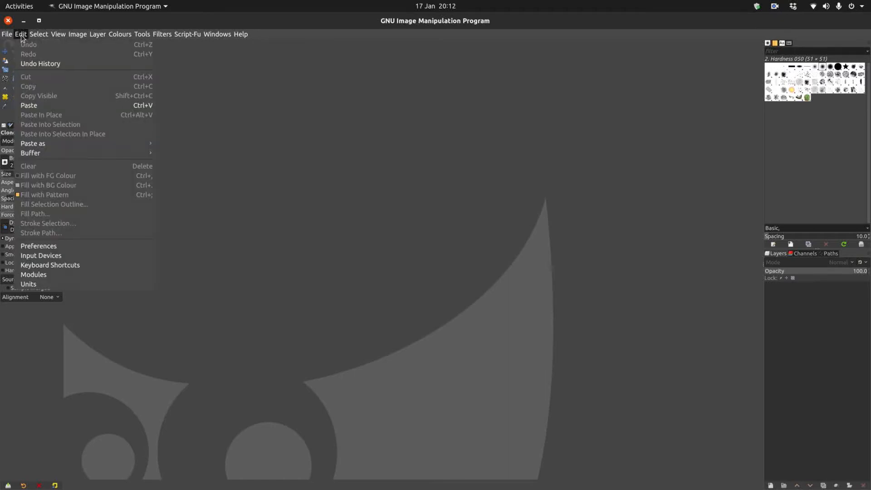
left_click(62, 246)
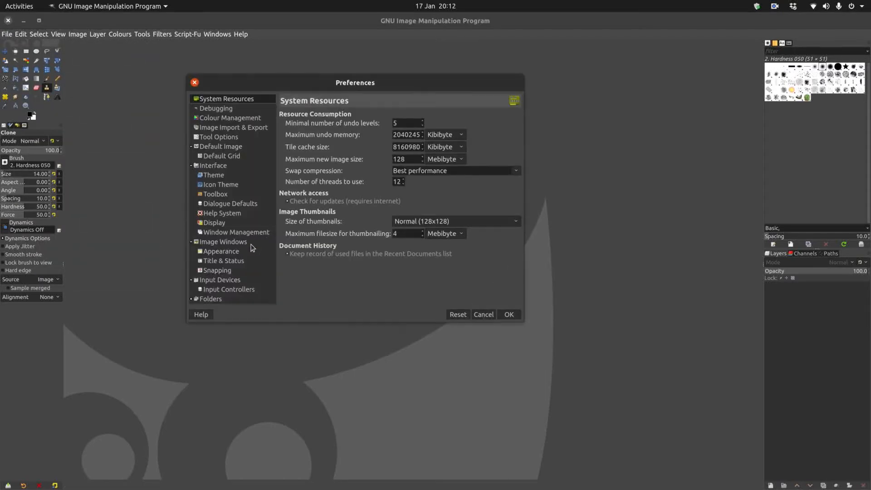
left_click(191, 298)
scroll(228, 290, "down", 3)
scroll(228, 291, "down", 2)
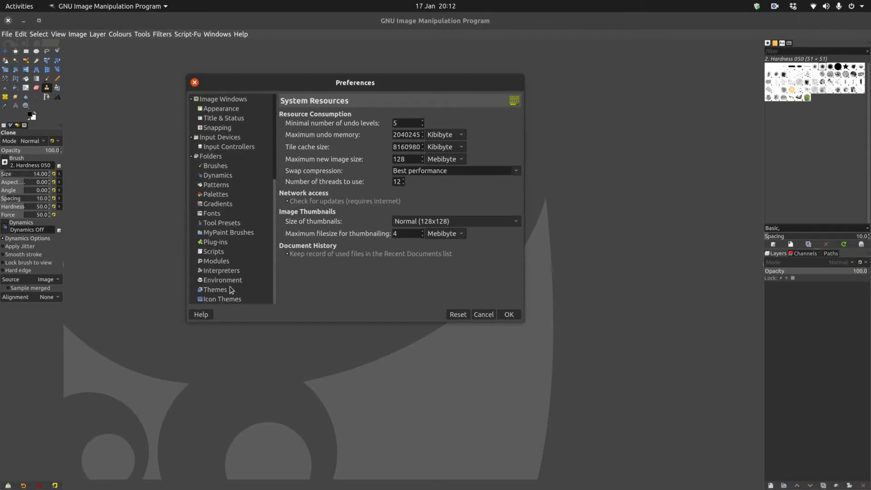
left_click(215, 242)
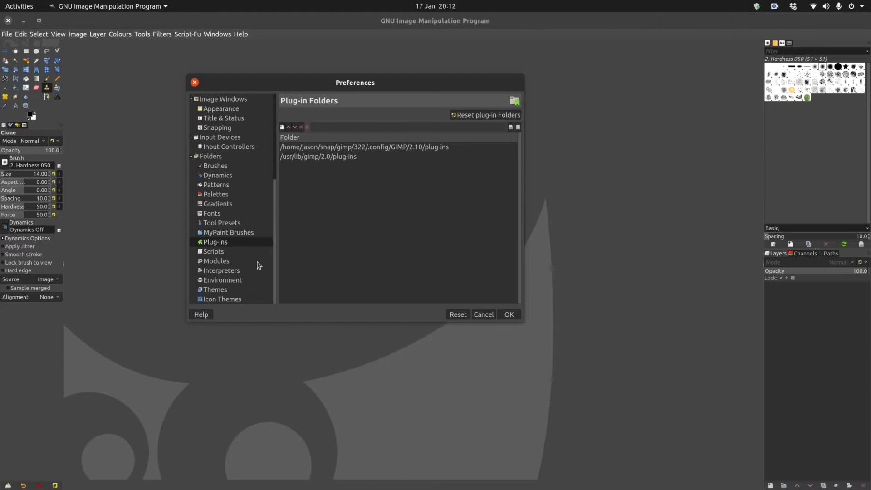
left_click(221, 252)
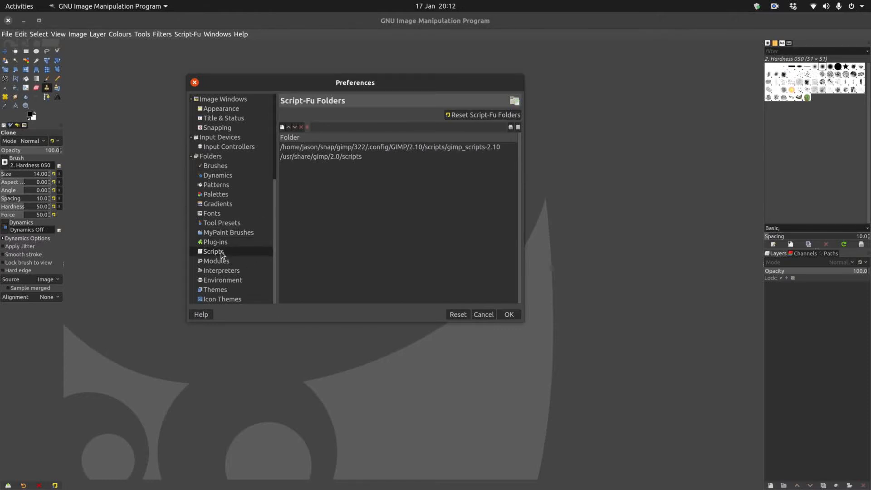
left_click(509, 318)
Look through the Script-Fu and filter commands, including the Enhance filters, for the installed plug-ins.
left_click(187, 36)
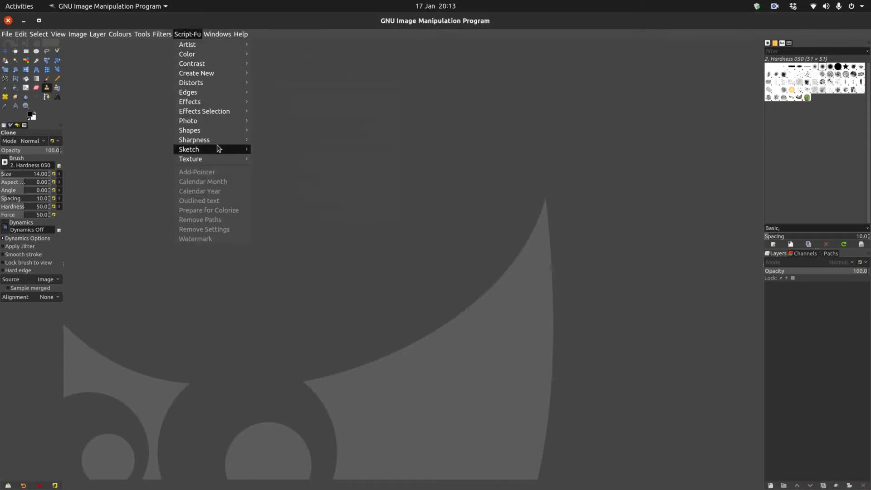
mouse_move(163, 36)
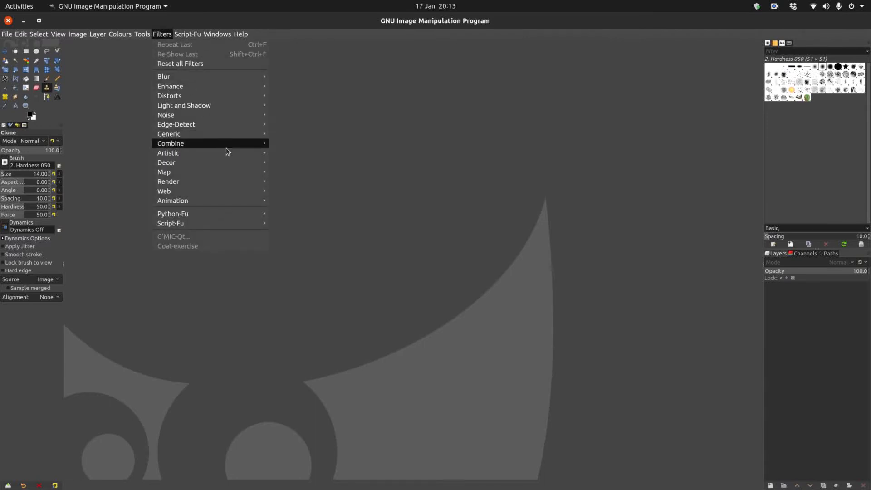
mouse_move(225, 171)
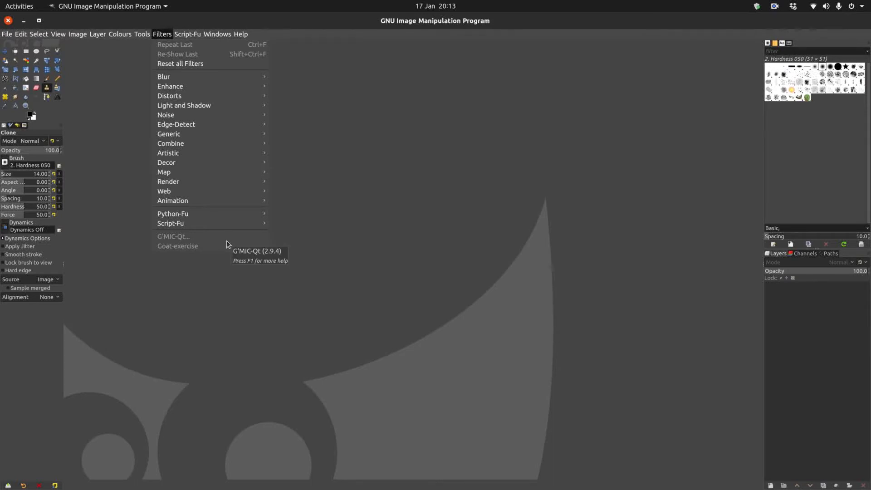
mouse_move(202, 86)
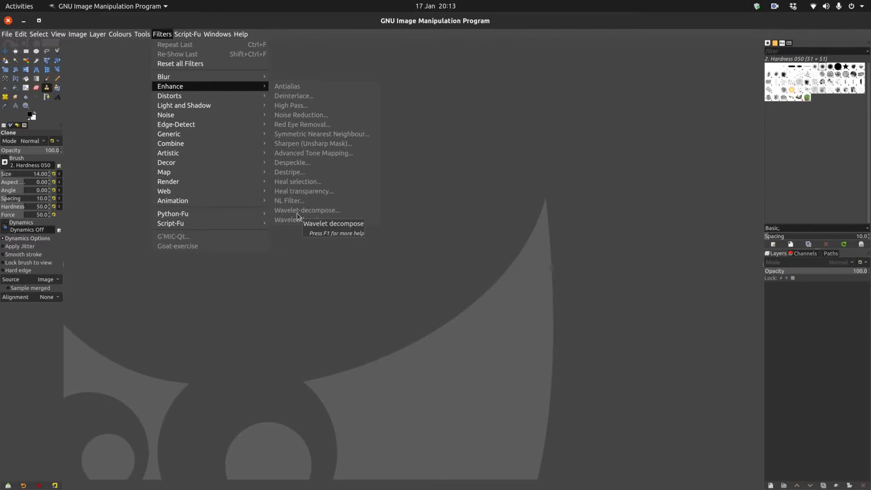
left_click(128, 395)
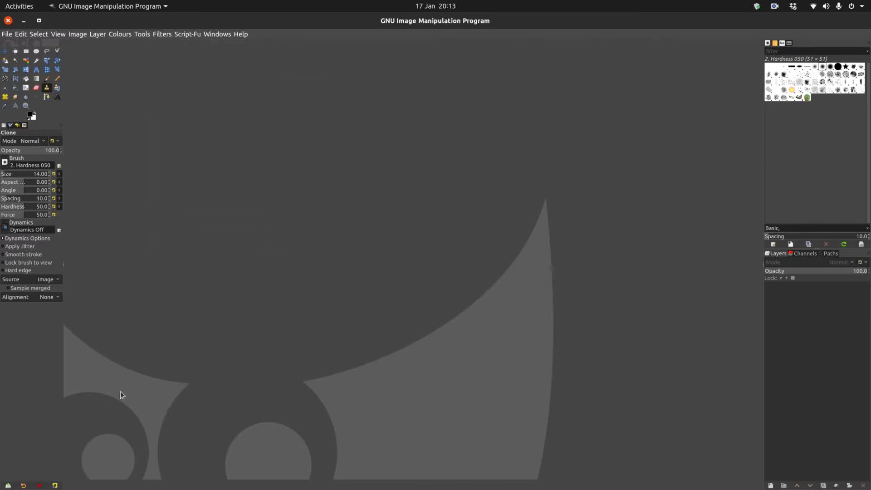
Try to add a new plug-in folder in the preferences by browsing for its location.
left_click(29, 35)
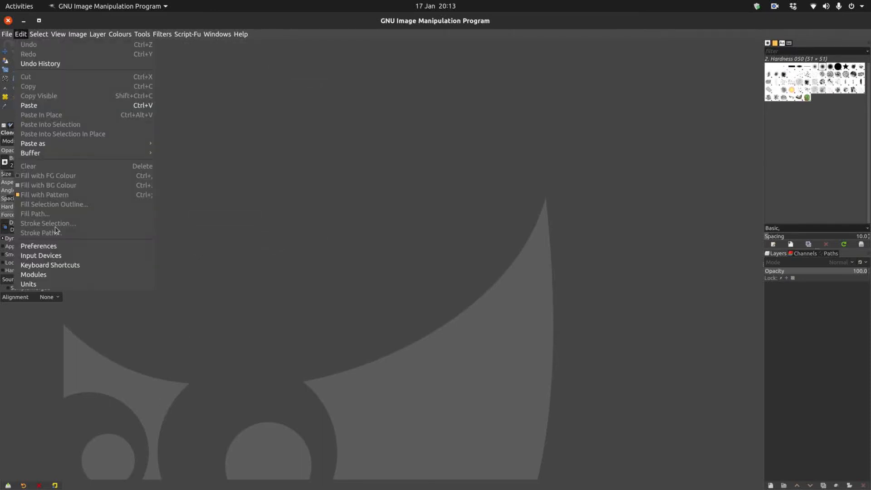
left_click(54, 247)
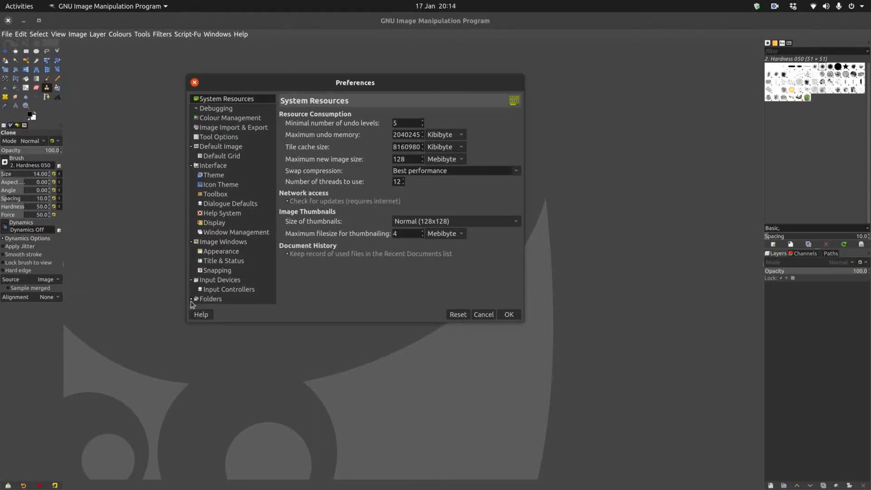
scroll(229, 271, "down", 5)
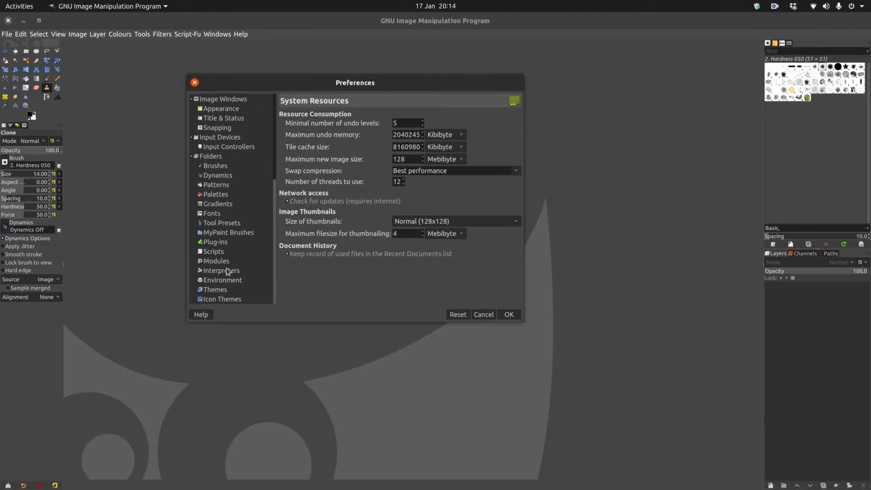
left_click(221, 242)
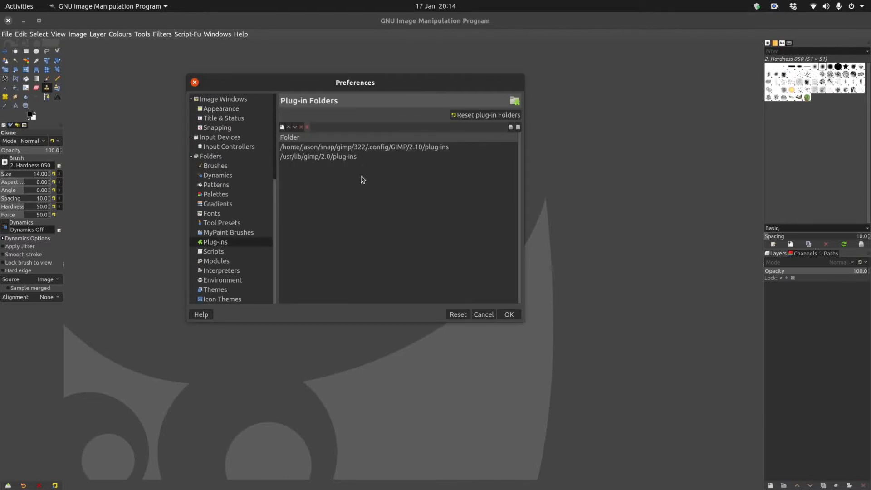
left_click(282, 129)
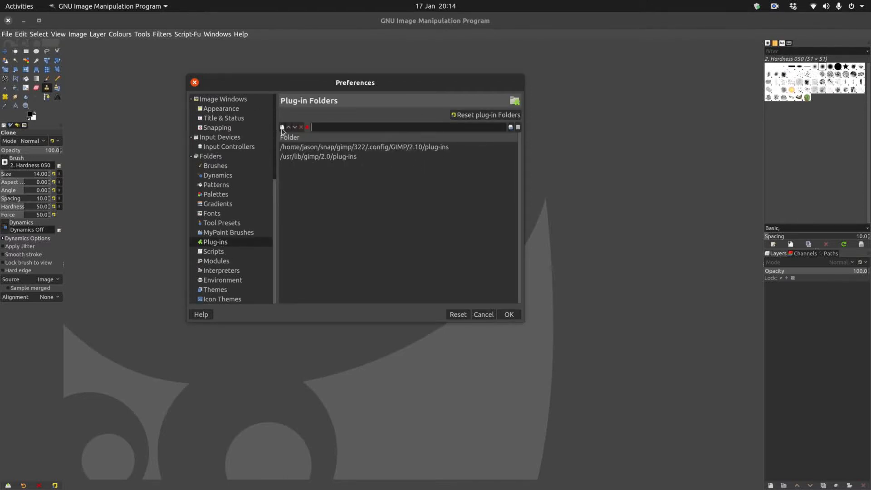
left_click(510, 127)
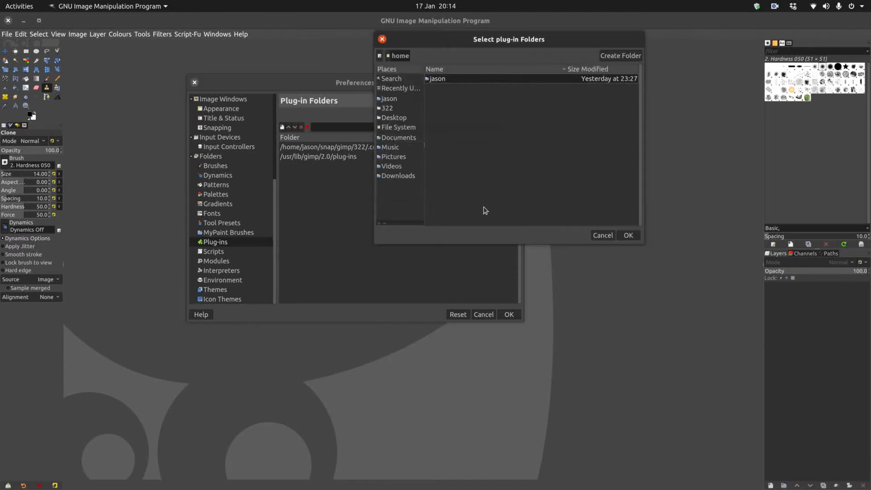
left_click(603, 235)
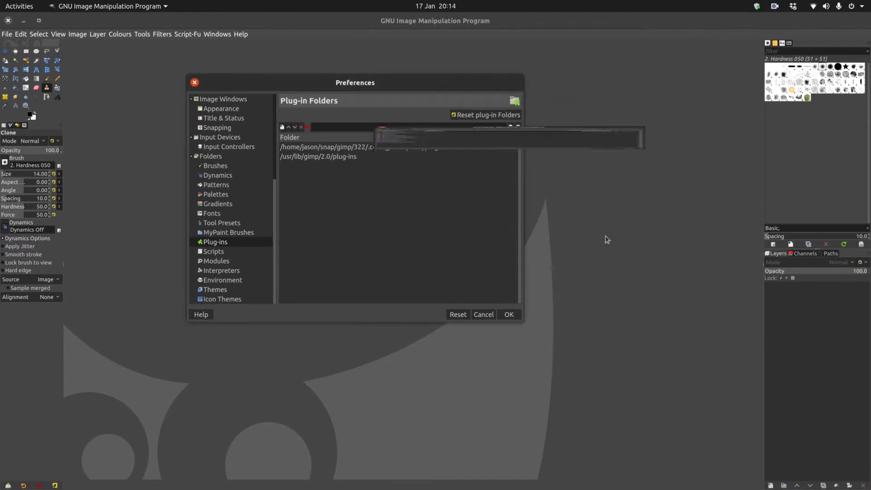
left_click(195, 82)
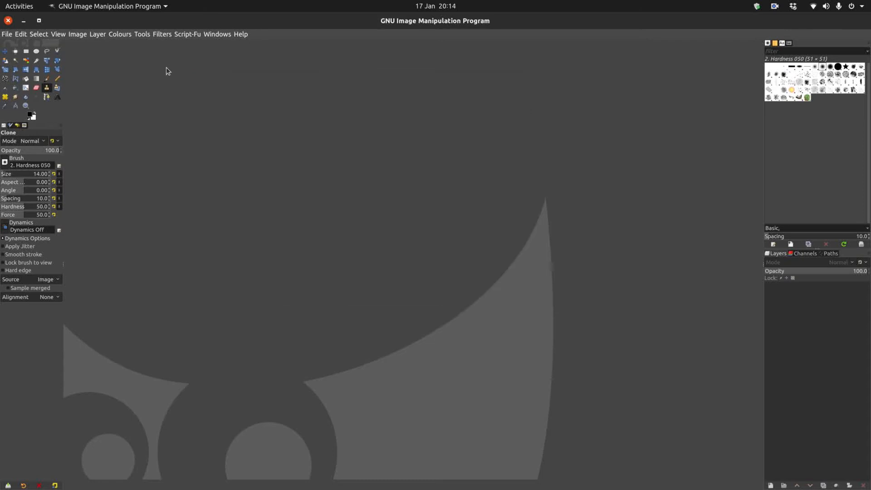
Examine the list of Enhance filters once more.
left_click(161, 35)
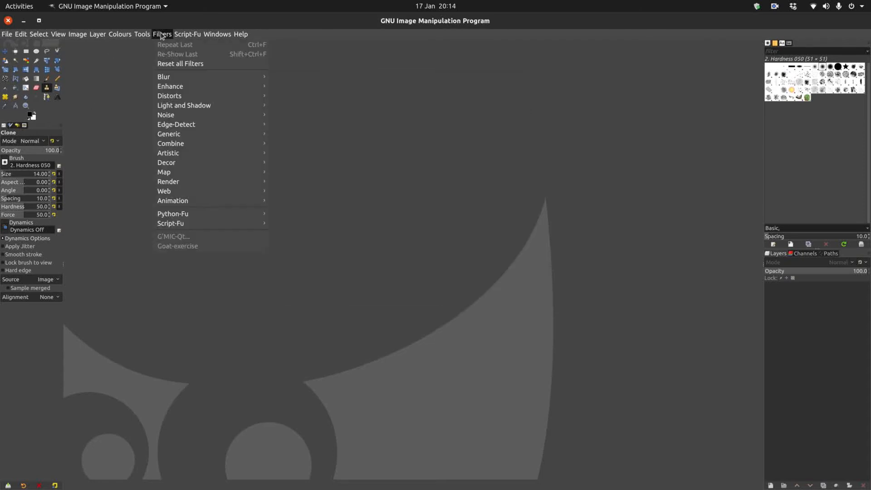
mouse_move(215, 89)
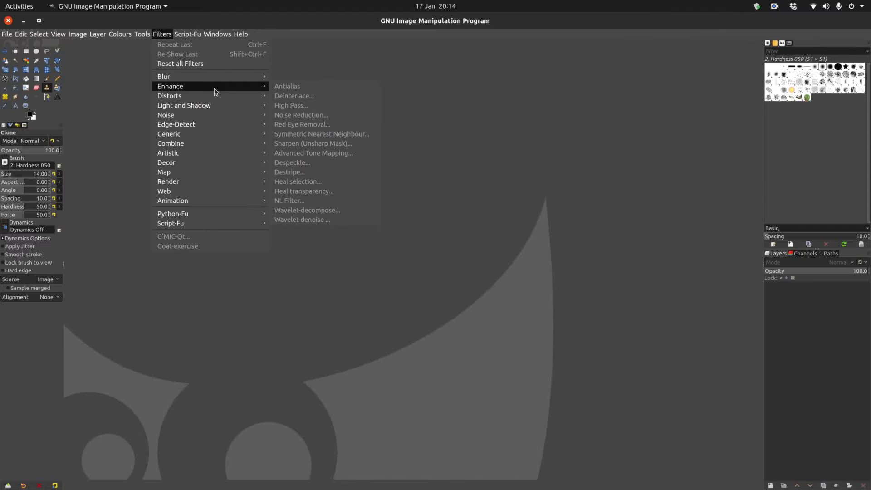
left_click(122, 80)
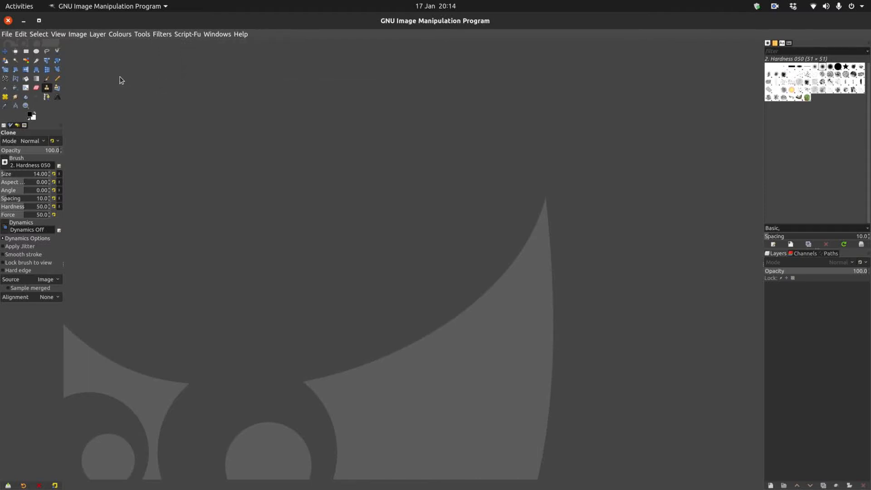
Open the recent image IMG_4714_01.jpg, keeping its embedded sRGB colour profile.
left_click(3, 35)
mouse_move(75, 92)
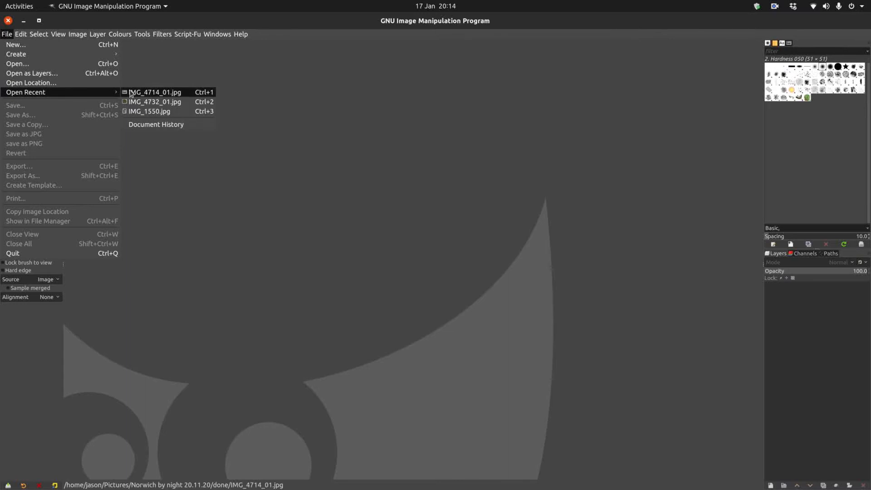
left_click(154, 94)
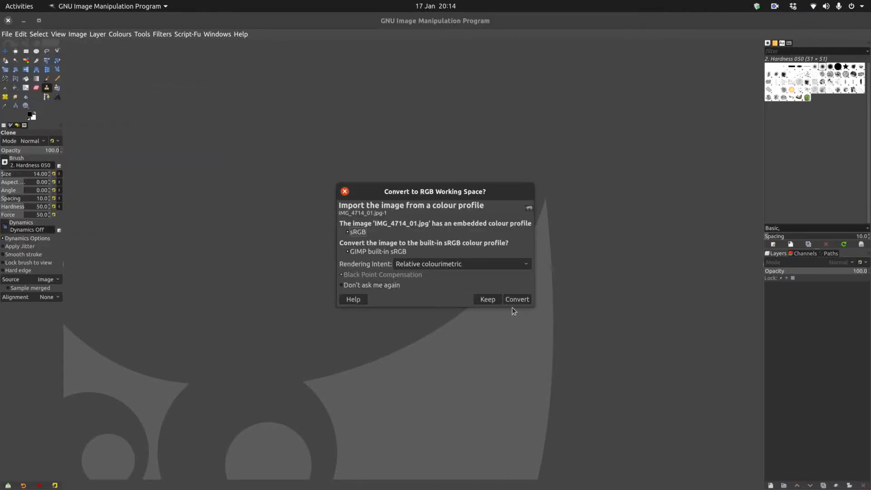
left_click(486, 299)
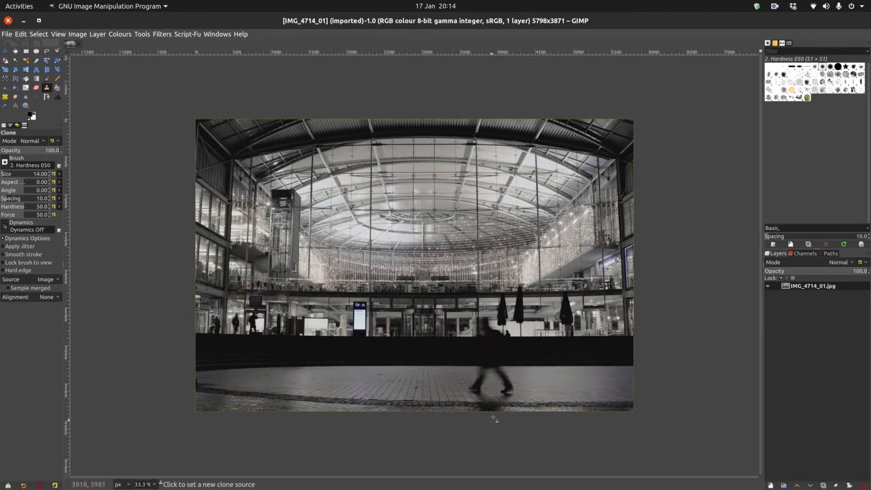
Draw a free selection around the small seated figure to the right of the blurred walking person.
scroll(549, 316, "up", 1)
scroll(549, 316, "up", 4)
scroll(462, 224, "down", 1)
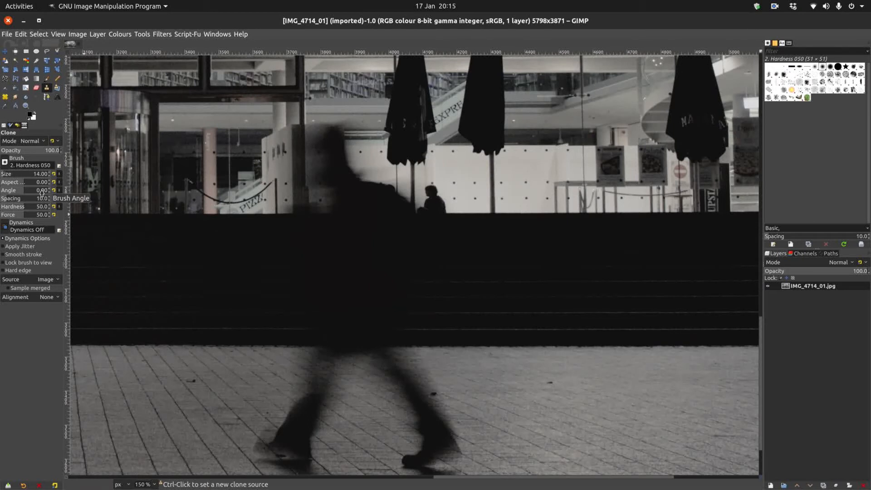
left_click(46, 52)
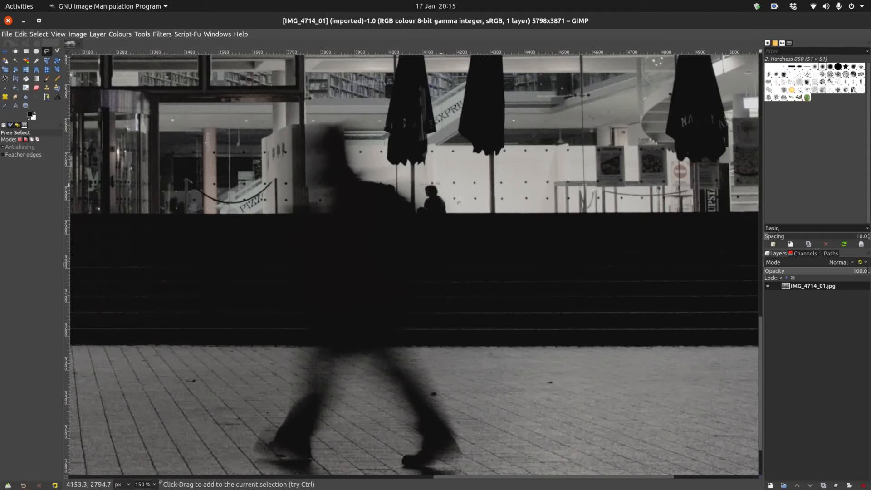
left_click(450, 213)
left_click(428, 224)
double_click(413, 219)
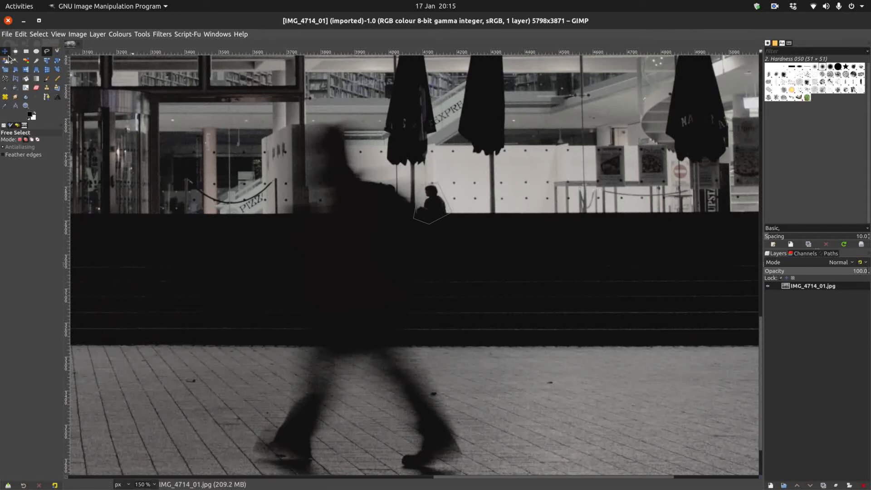
key("Return")
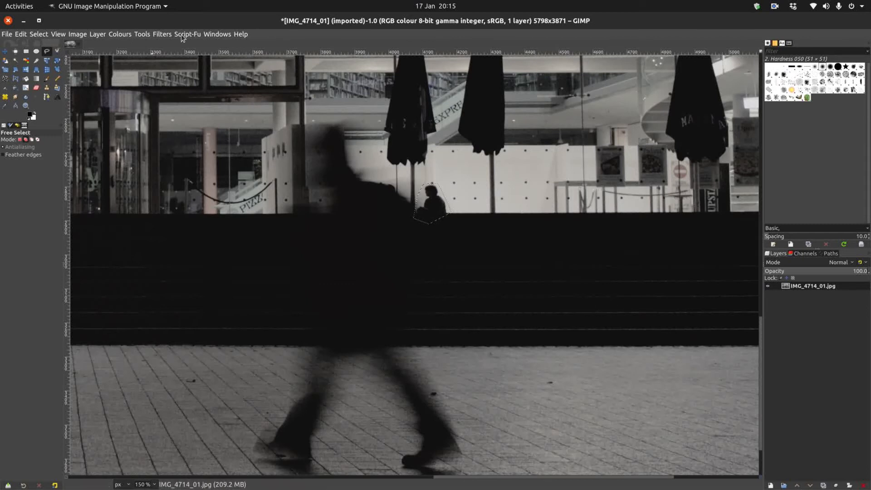
Try healing the selected figure with a 50-pixel context sampling width, all-around sampling and Random filling order, and undo the heal.
left_click(166, 36)
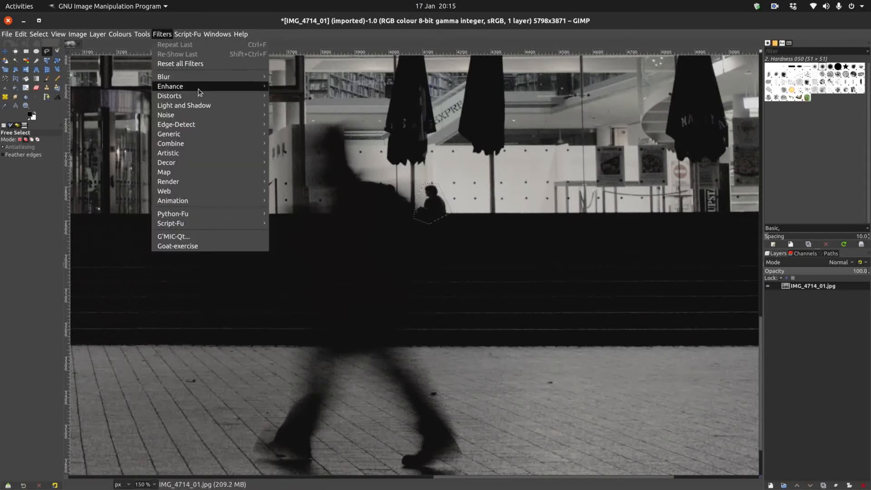
mouse_move(200, 89)
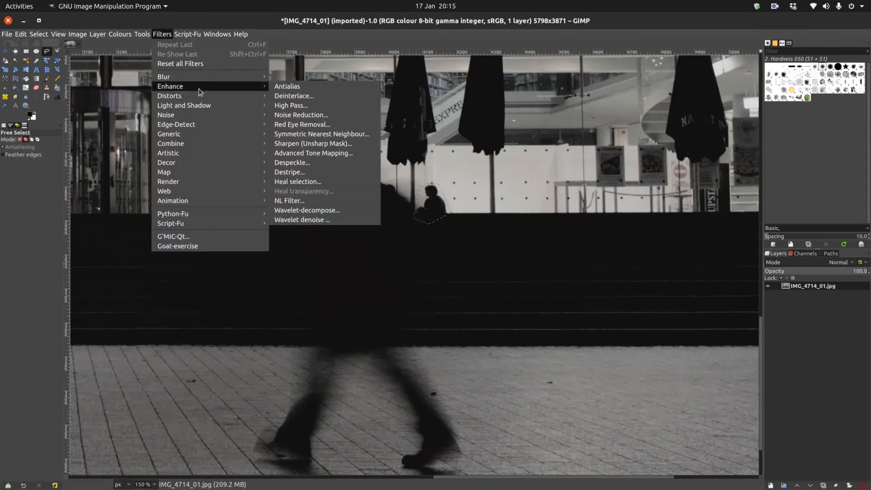
left_click(314, 181)
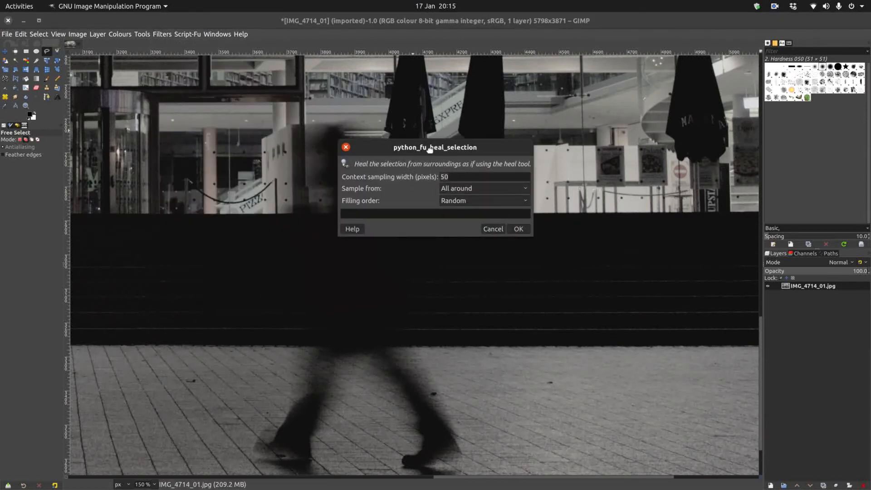
left_click_drag(429, 149, 432, 275)
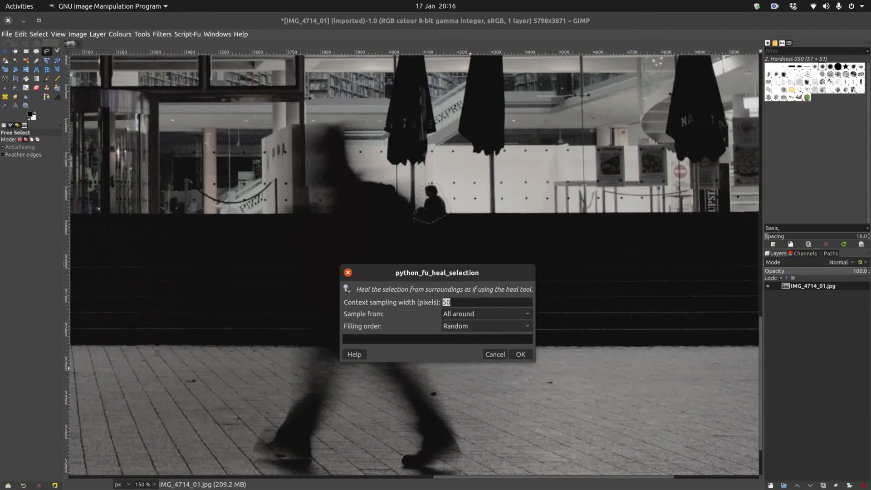
left_click(520, 354)
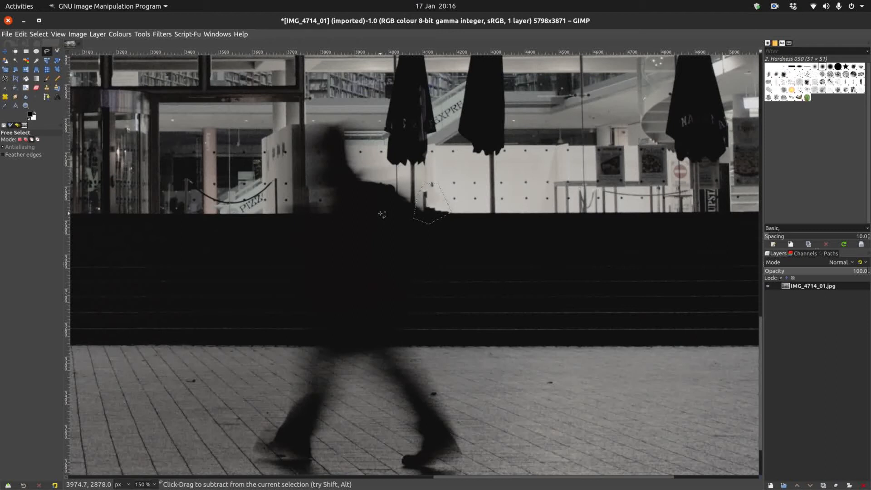
key("ctrl+z")
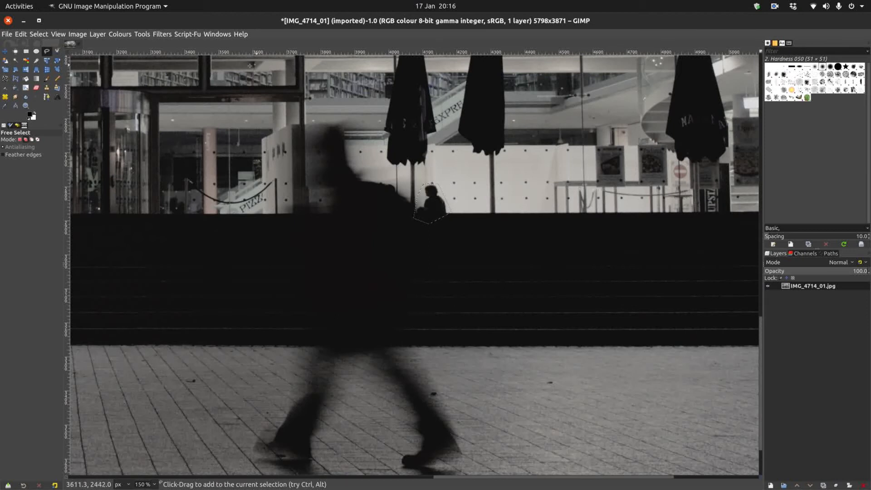
Heal the selected figure with a 35-pixel context sampling width, sampling from All around and filling order Inwards towards center.
left_click(162, 35)
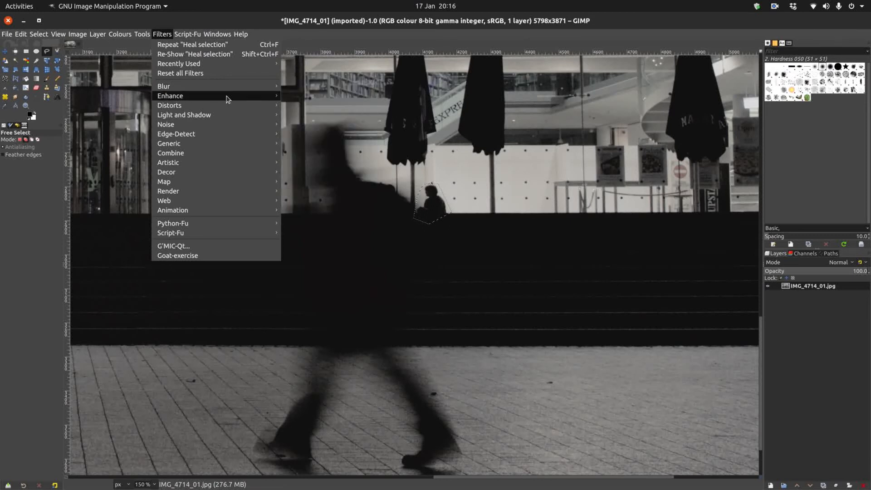
mouse_move(229, 96)
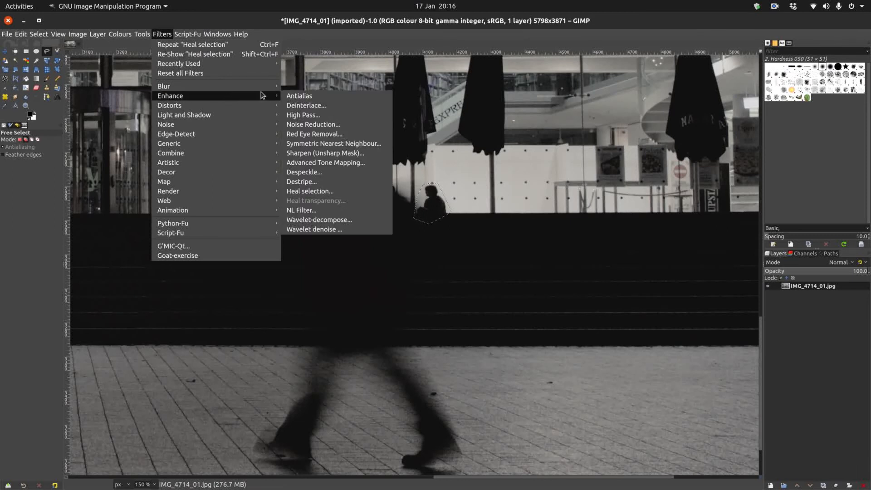
left_click(312, 191)
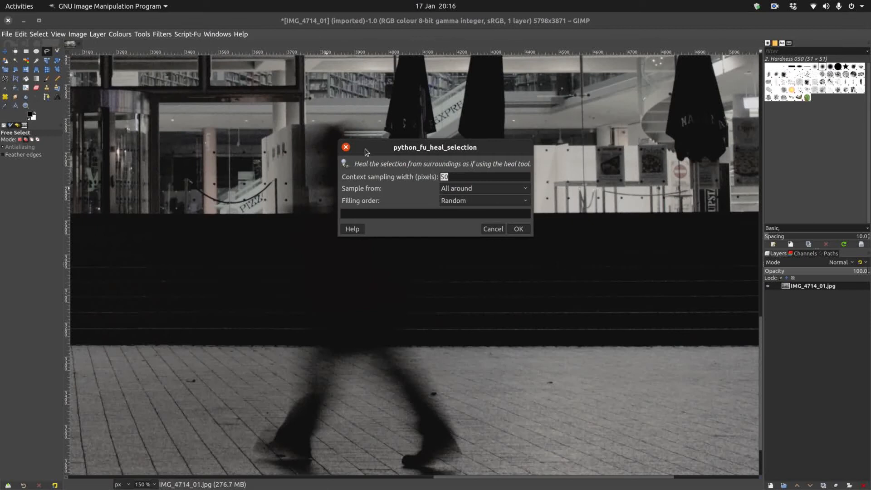
type("35")
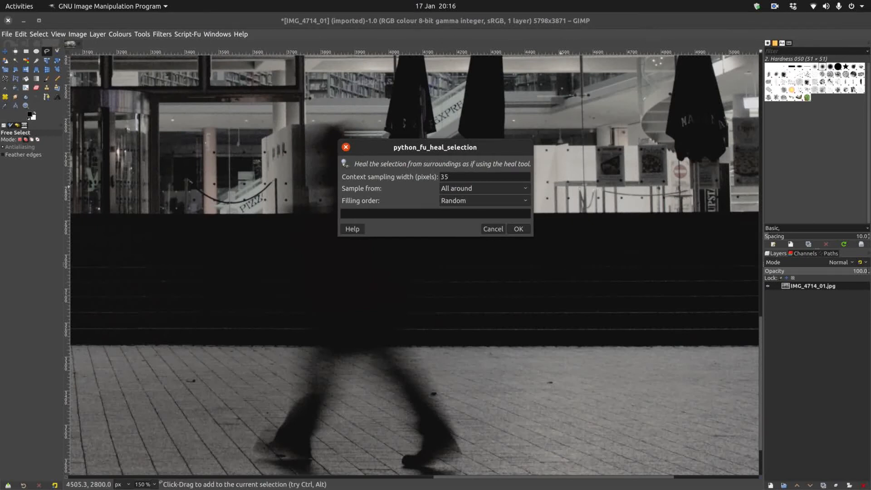
left_click(467, 203)
left_click(467, 203)
left_click(464, 203)
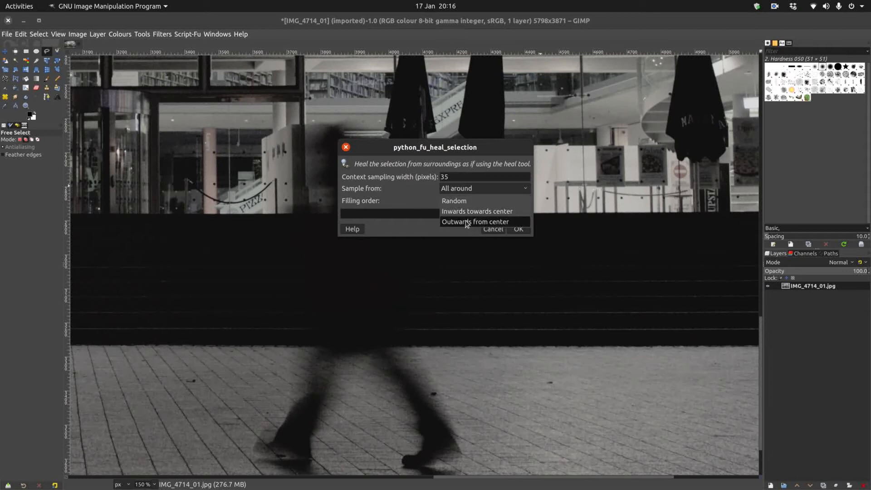
left_click(467, 212)
left_click(468, 190)
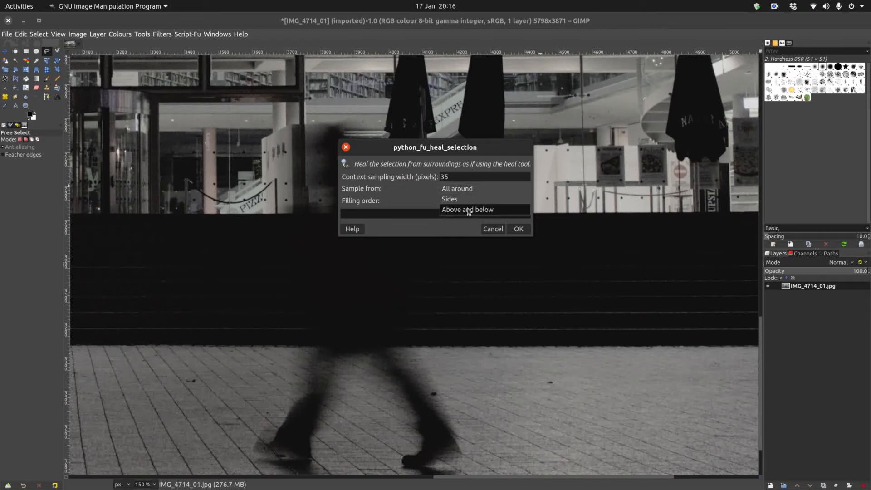
left_click(465, 189)
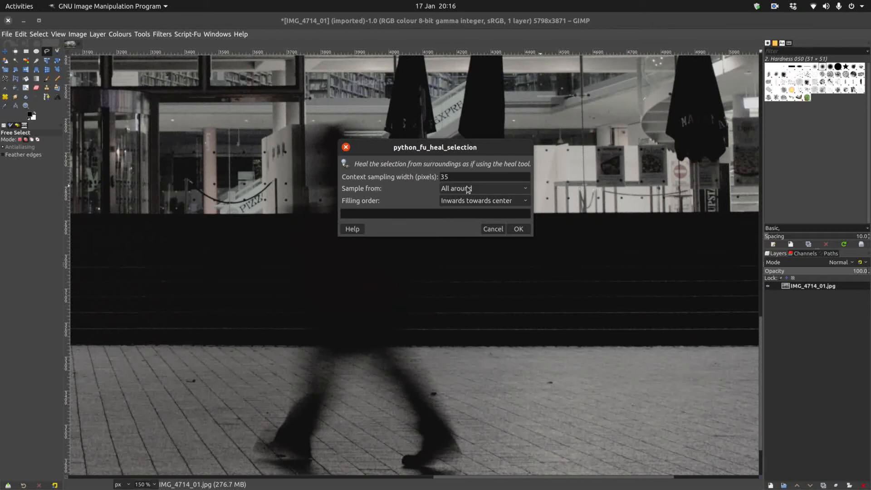
left_click(520, 231)
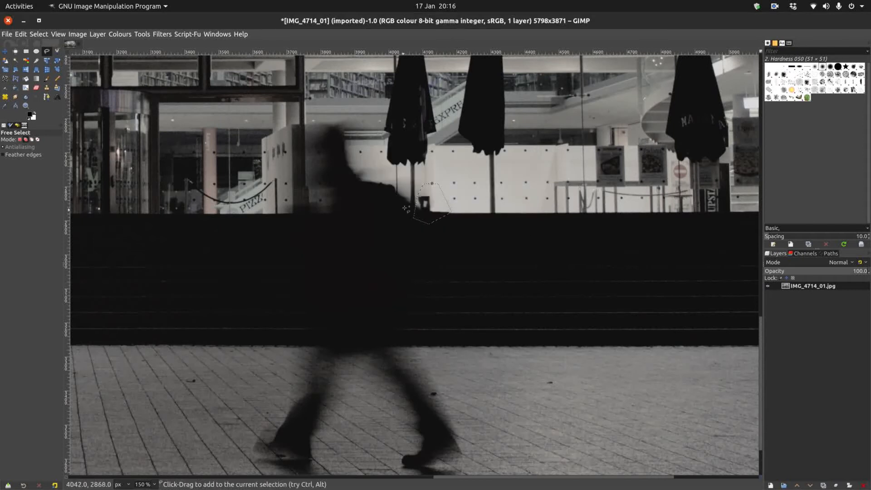
Clear the selection around the healed area.
scroll(431, 221, "down", 3)
scroll(431, 221, "up", 10)
scroll(426, 236, "down", 9)
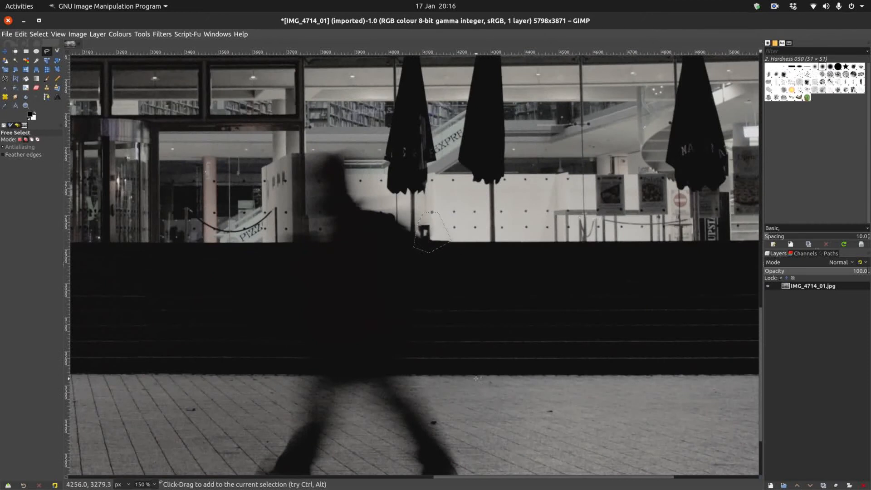
left_click(42, 35)
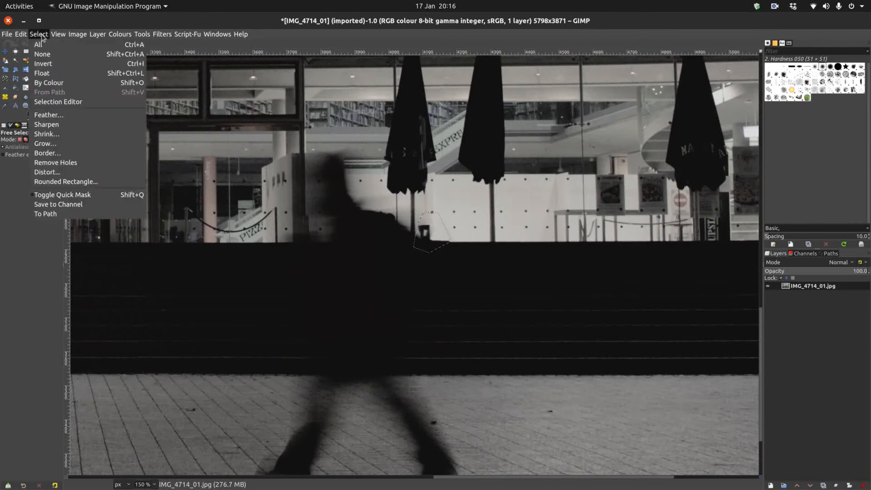
left_click(50, 55)
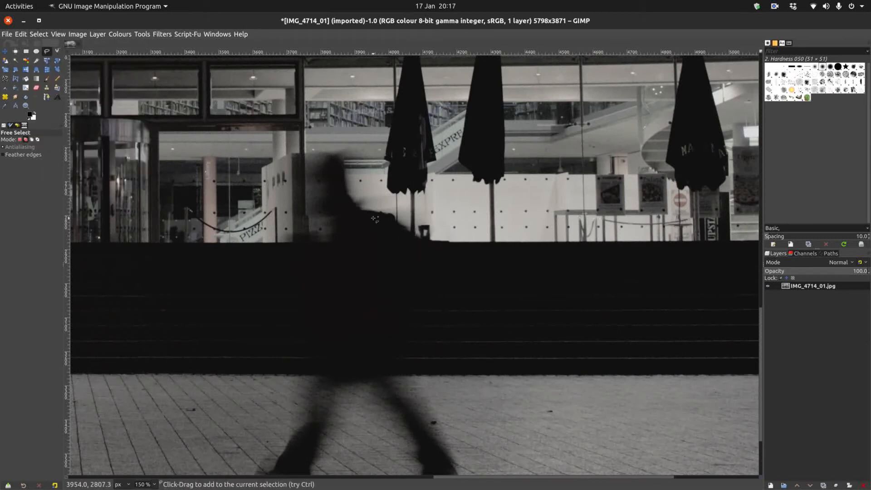
Draw a free selection around the dark remnant beside the umbrella pole, where the seated figure was.
scroll(345, 246, "down", 4, "ctrl")
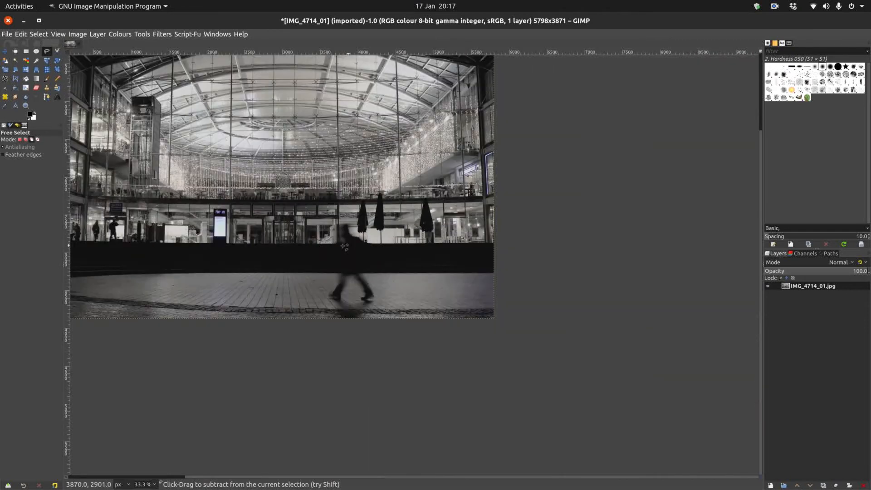
scroll(287, 253, "up", 1, "ctrl")
scroll(295, 233, "down", 1, "ctrl")
scroll(295, 234, "up", 4, "ctrl")
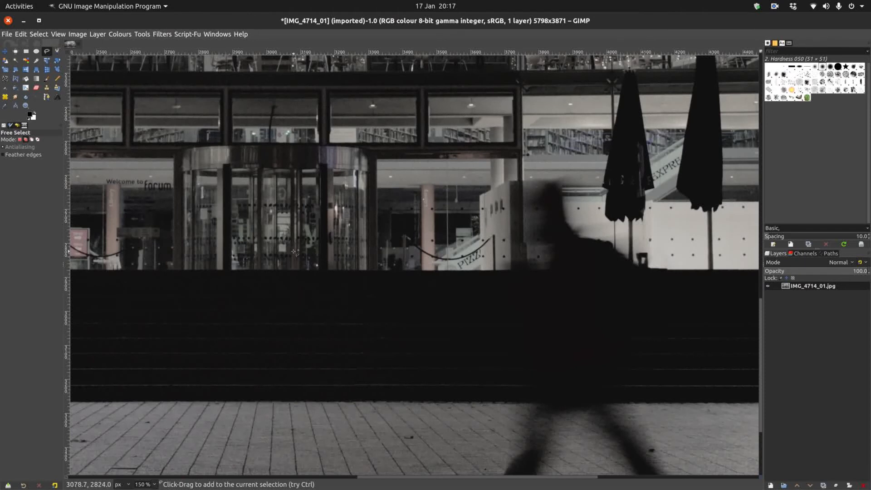
scroll(673, 251, "up", 2, "ctrl")
scroll(660, 254, "up", 2, "ctrl")
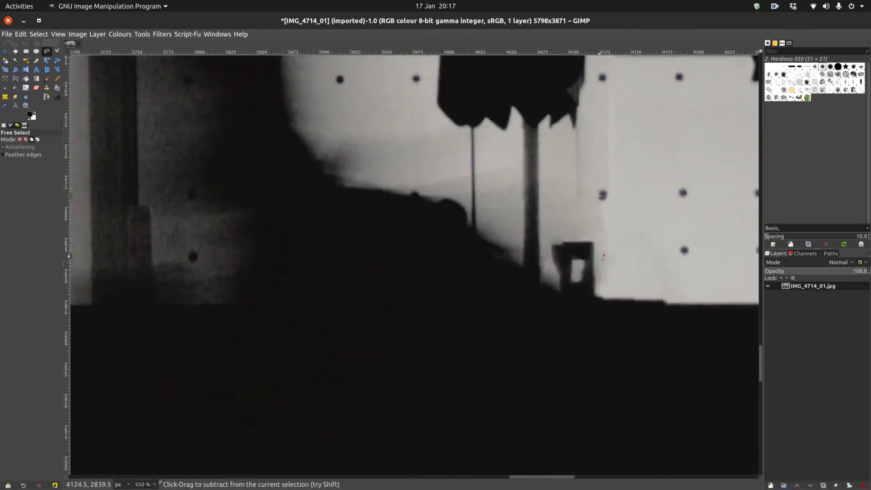
scroll(589, 263, "down", 1, "ctrl")
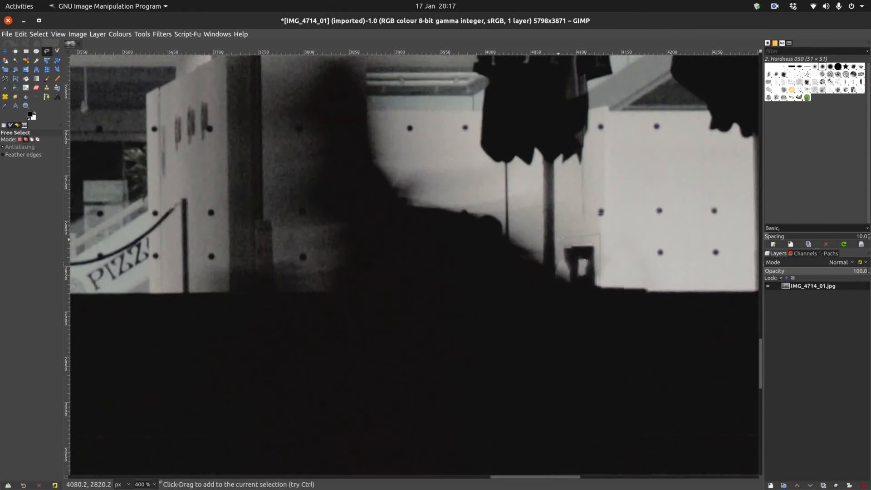
left_click(567, 297)
Heal the selected remnant with the same 35-pixel, All around, Inwards towards center settings.
left_click(162, 35)
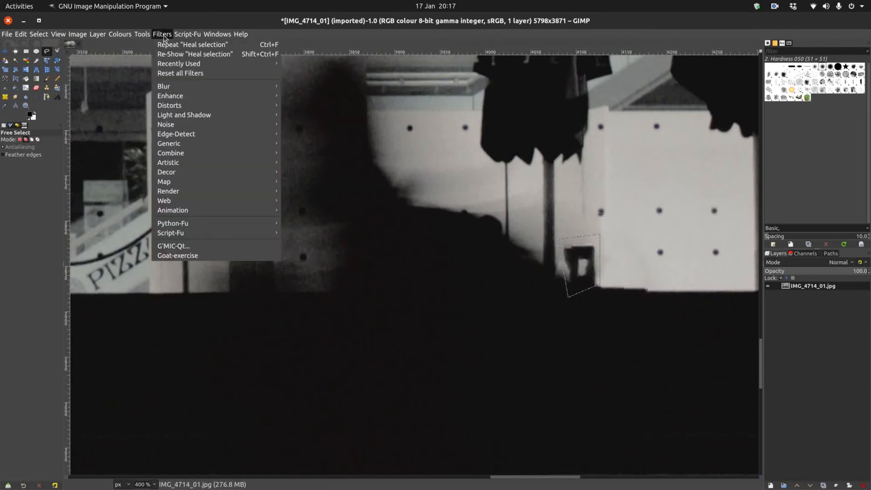
left_click(176, 55)
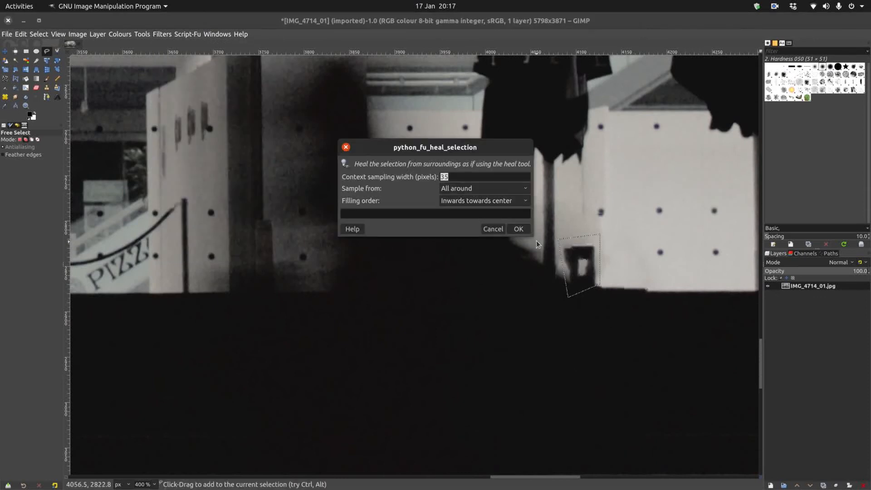
left_click(519, 229)
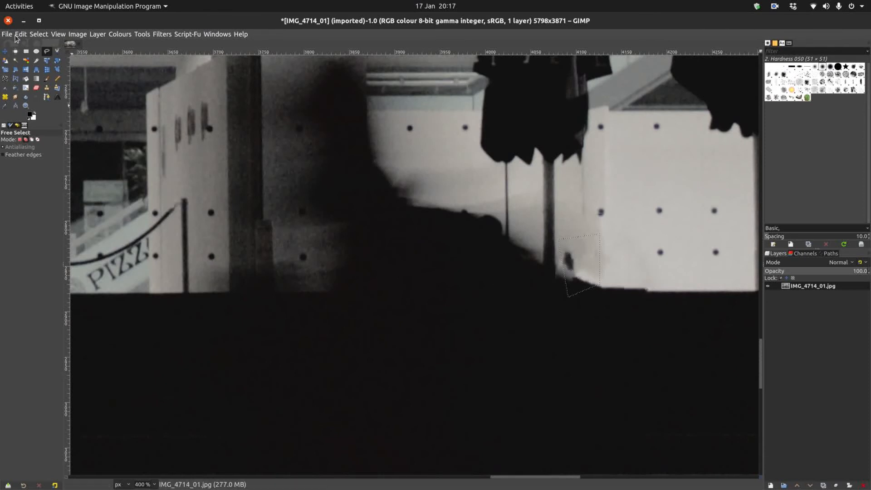
Clear the selection and set up the Clone tool with a brush size of 27.
left_click(39, 34)
left_click(48, 54)
left_click(46, 87)
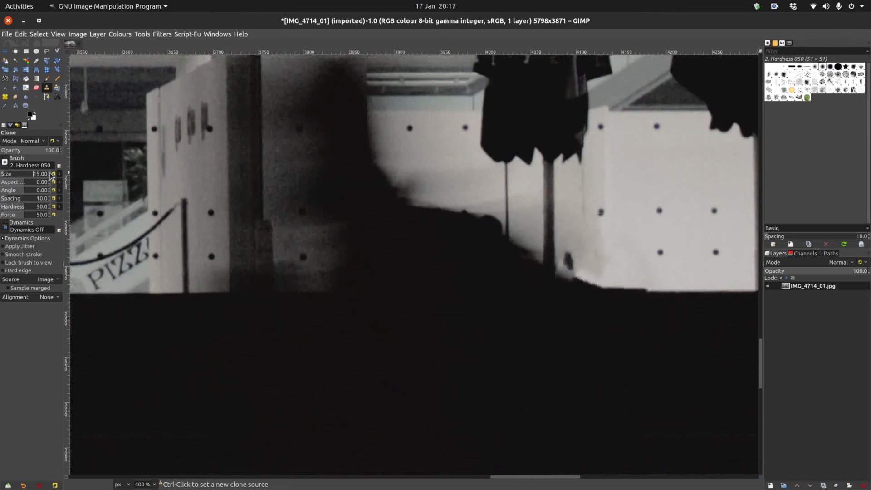
scroll(51, 175, "up", 1)
Clone clean light wall over the small dark spot remaining beside the umbrella pole.
left_click(594, 248)
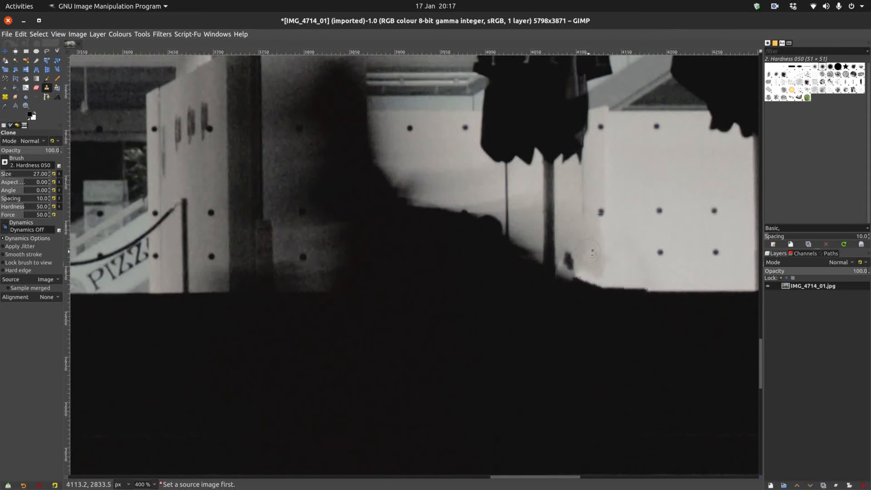
left_click_drag(571, 260, 574, 268)
left_click(572, 264)
left_click(583, 263)
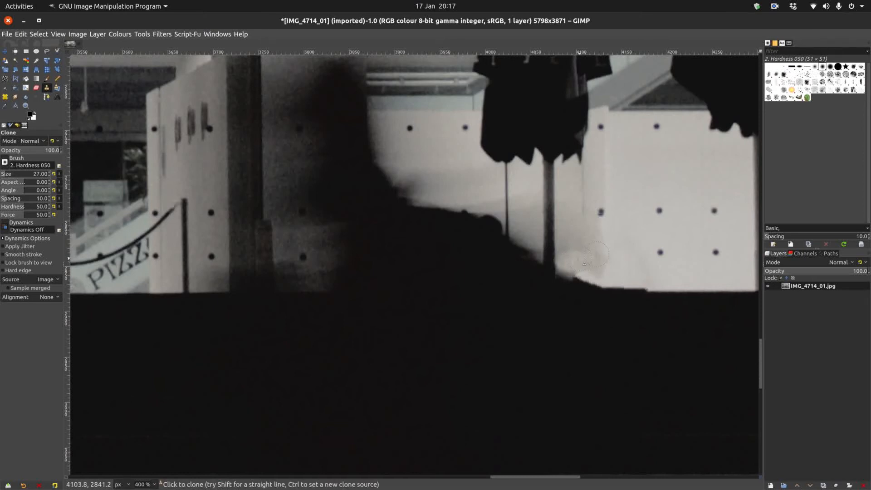
left_click(582, 252)
Set the Clone brush size to 25.
scroll(50, 177, "down", 1)
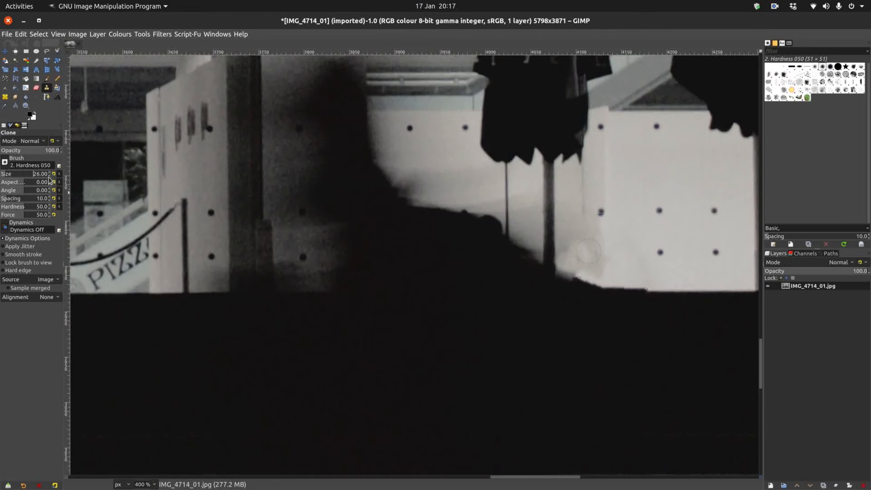
scroll(50, 180, "down", 2)
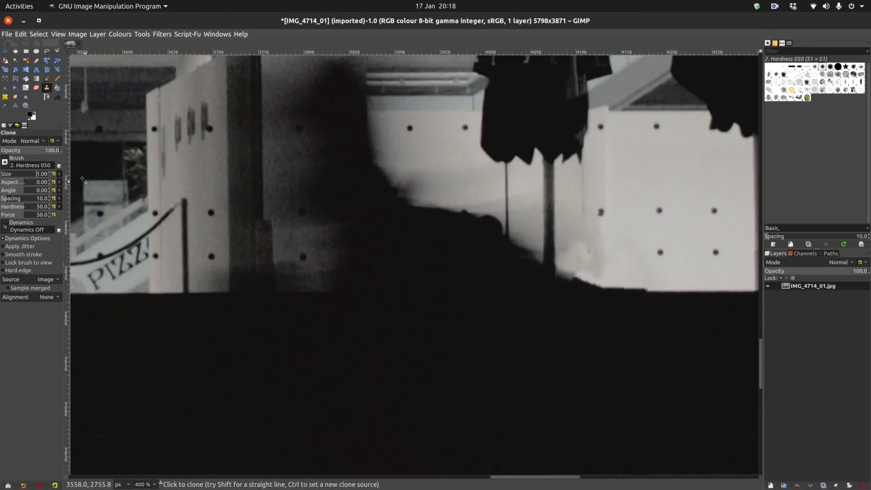
left_click(35, 177)
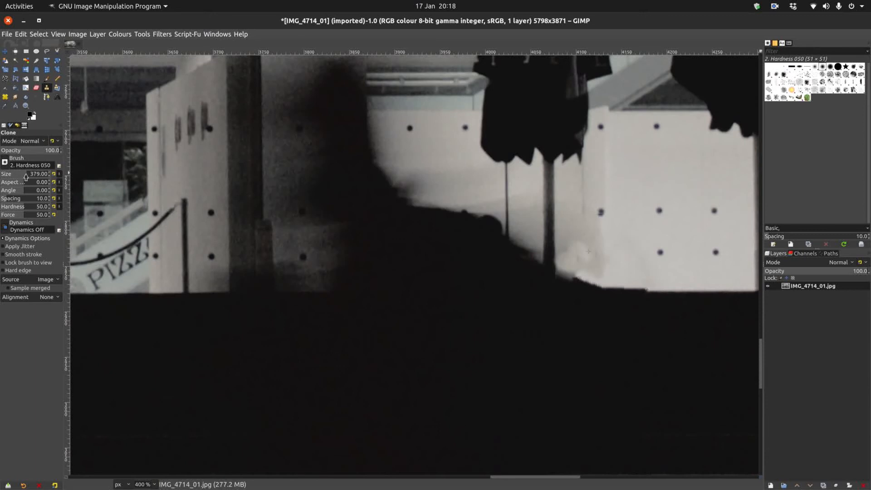
key("BackSpace")
key("BackSpace")
key("BackSpace")
key("BackSpace")
key("BackSpace")
type("25")
key("Return")
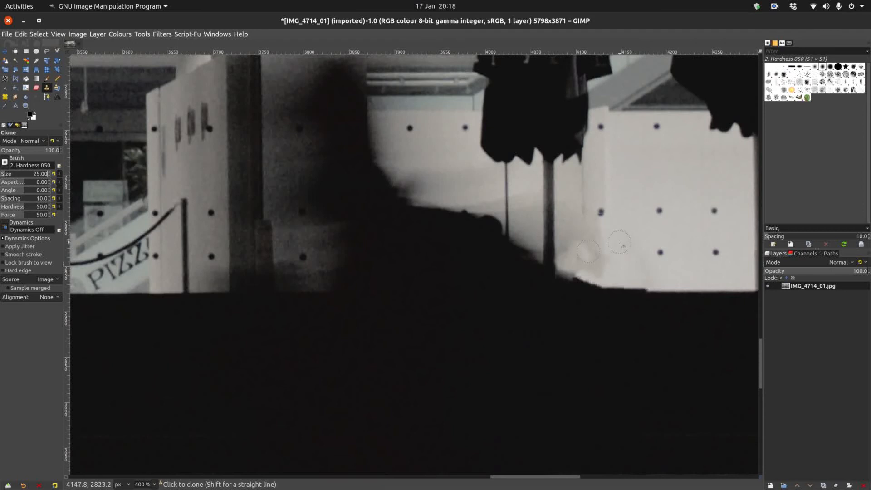
Try cloning light wall over the patchy area beside the umbrella pole, and undo the last clone stroke.
mouse_move(590, 251)
left_mouse_down()
mouse_move(598, 256)
mouse_move(601, 235)
mouse_move(593, 269)
mouse_move(586, 234)
mouse_move(594, 235)
mouse_move(597, 274)
mouse_move(584, 248)
mouse_move(589, 222)
mouse_move(574, 225)
left_mouse_up()
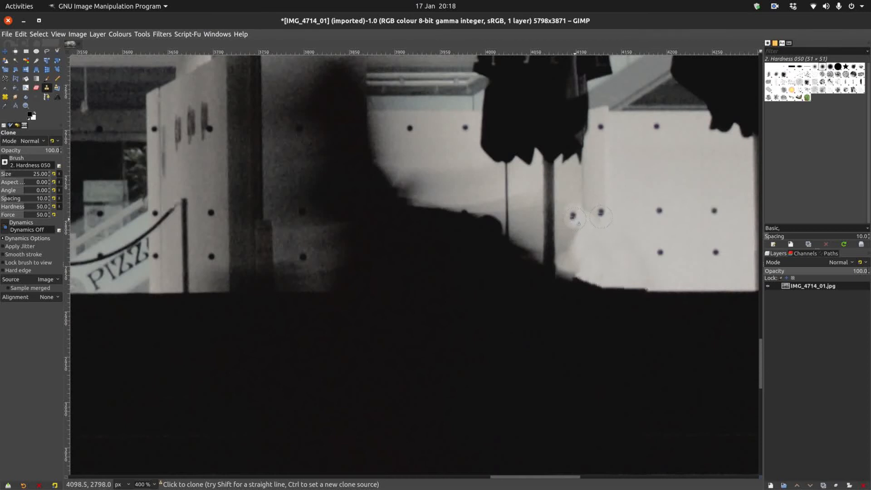
key("ctrl")
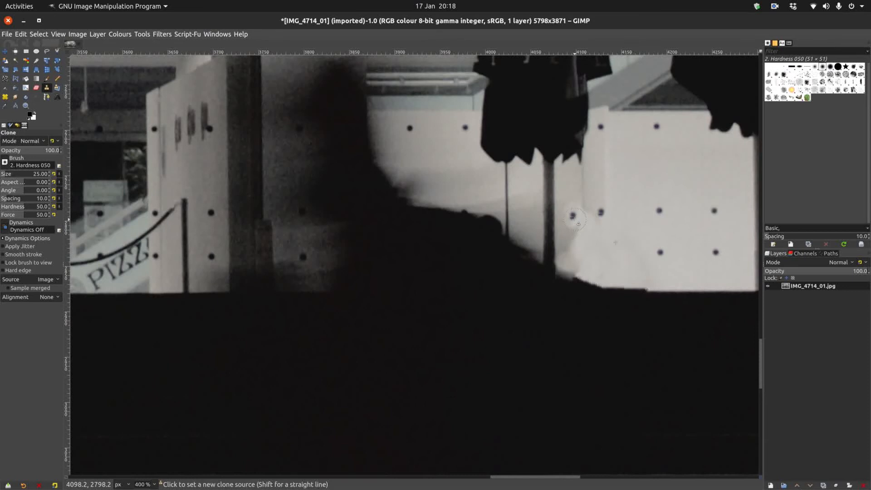
key("ctrl+z")
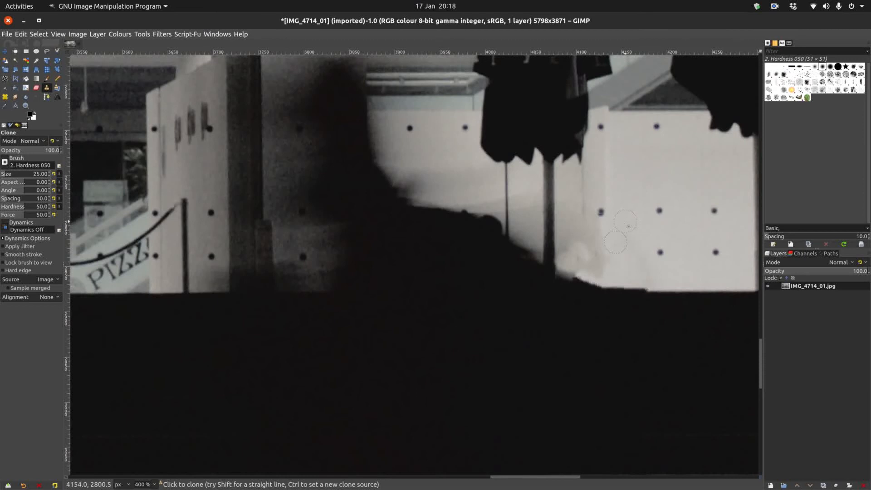
Set a new clone source on the clean wall and paint it down over the patchy area beside the umbrella pole.
key("ctrl")
left_click(583, 233)
mouse_move(583, 235)
left_mouse_down()
mouse_move(596, 268)
mouse_move(608, 263)
left_mouse_up()
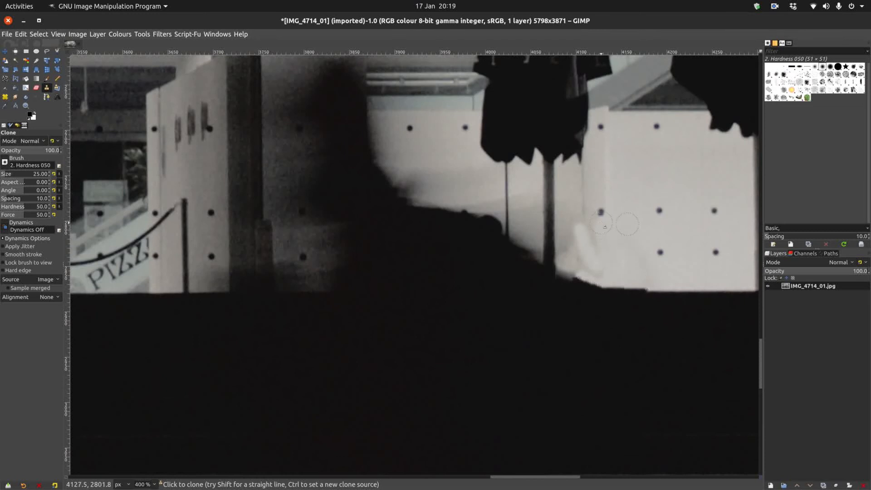
Undo the clone strokes and the earlier Heal selection results back to the original figure with its selection outline.
left_click(599, 242)
mouse_move(601, 275)
left_mouse_down()
mouse_move(594, 277)
mouse_move(603, 287)
mouse_move(646, 299)
mouse_move(632, 297)
left_mouse_up()
key("ctrl")
key("ctrl+z")
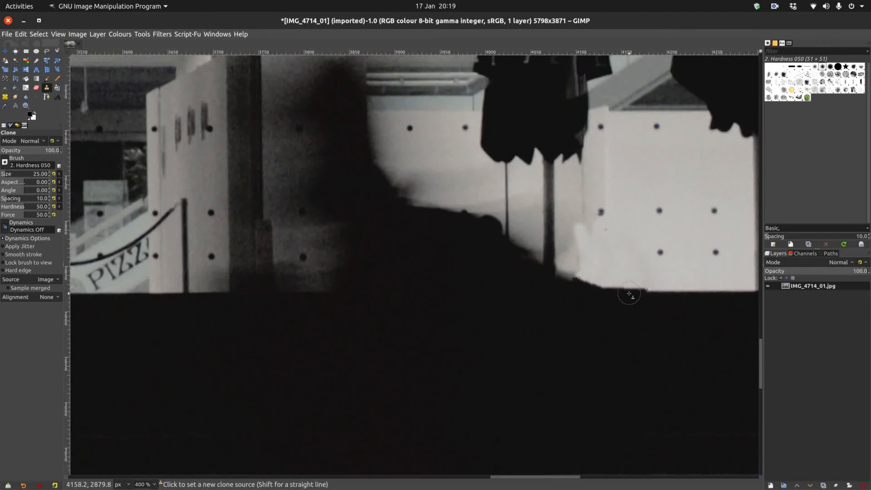
key("ctrl+z")
key("ctrl+z")
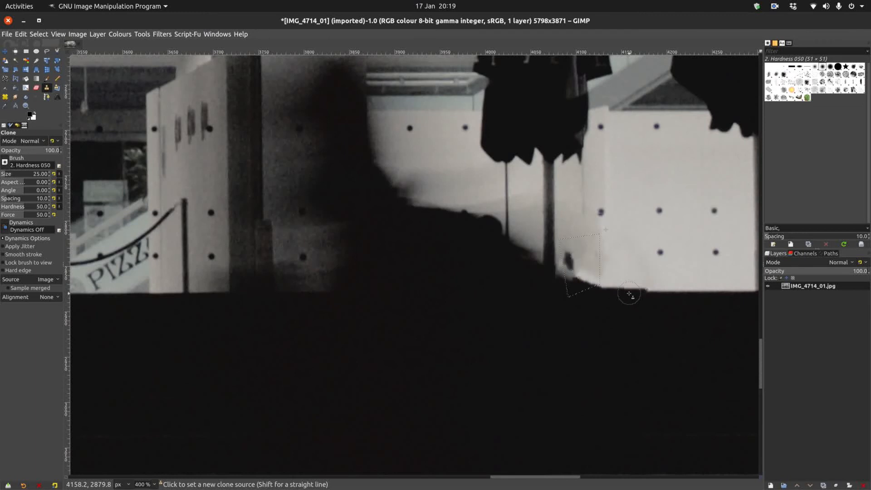
key("ctrl+z")
key("ctrl+z")
key("ctrl+z")
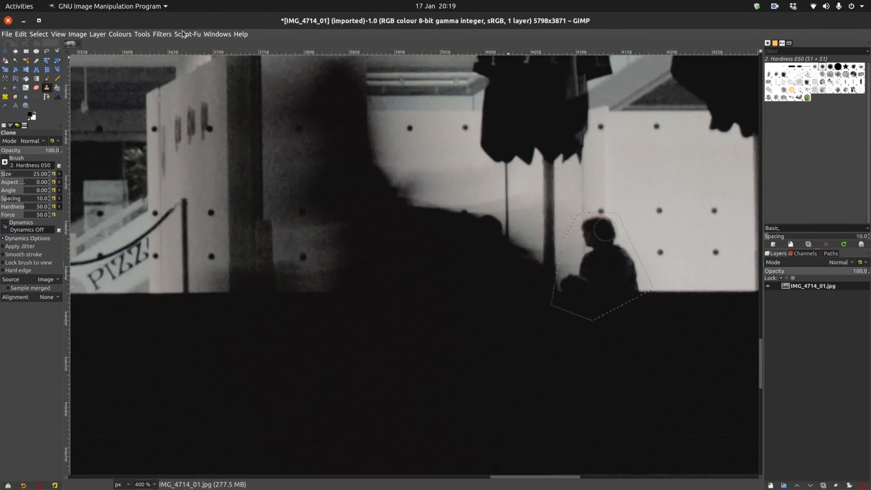
Try Heal selection on the selected figure with a context sampling width of 40 pixels, and undo it.
left_click(164, 38)
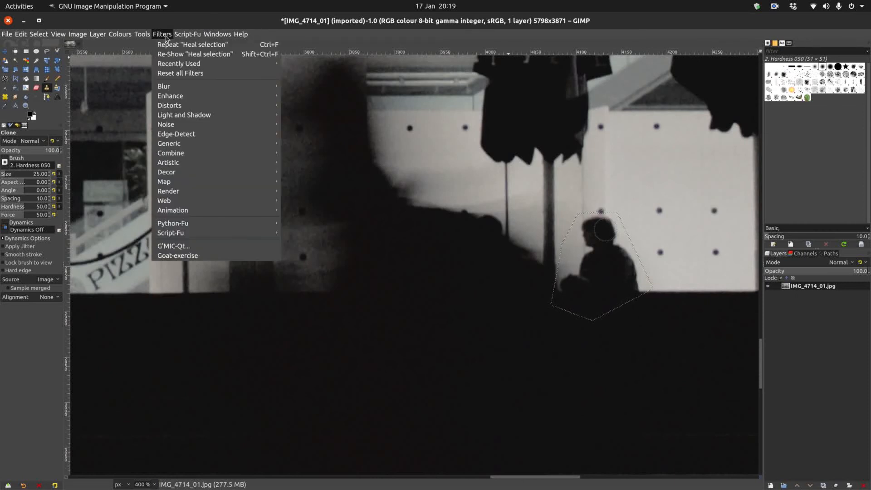
left_click(190, 54)
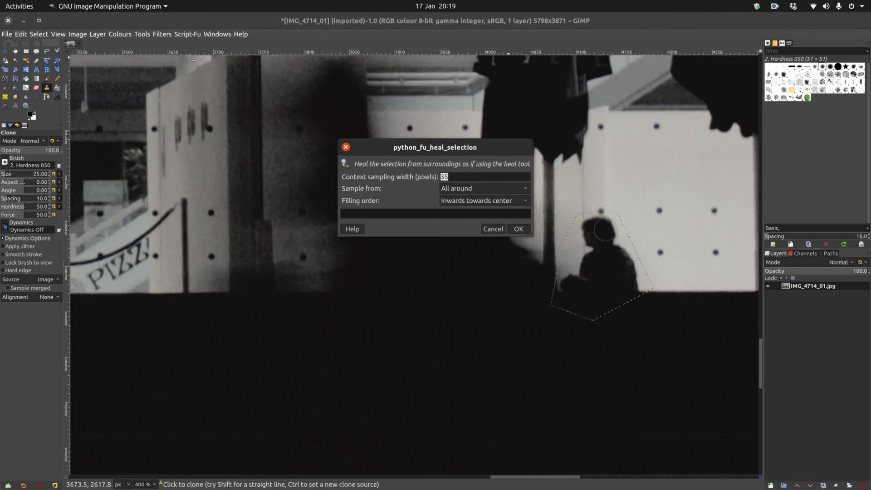
left_click(463, 177)
key("BackSpace")
key("BackSpace")
type("40")
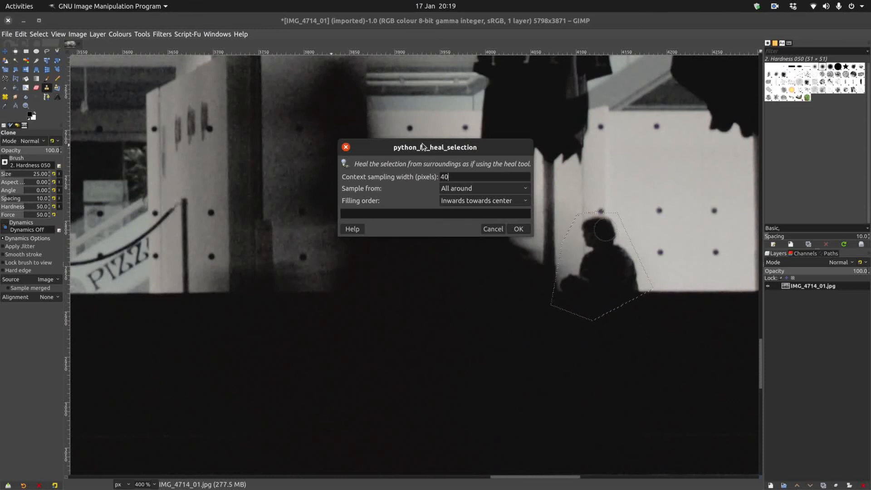
left_click(519, 229)
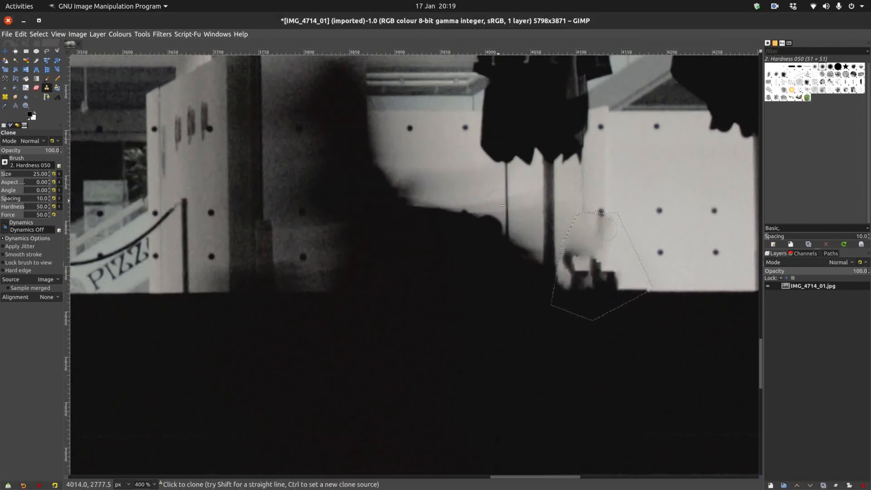
key("ctrl+z")
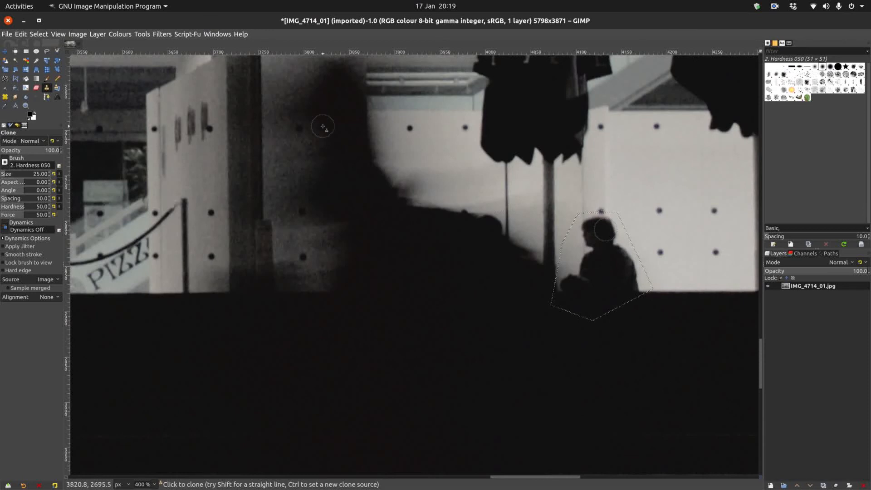
Heal the selected figure with a context sampling width of 35 pixels, sampled from all around and filled inwards, and clear the selection.
left_click(164, 34)
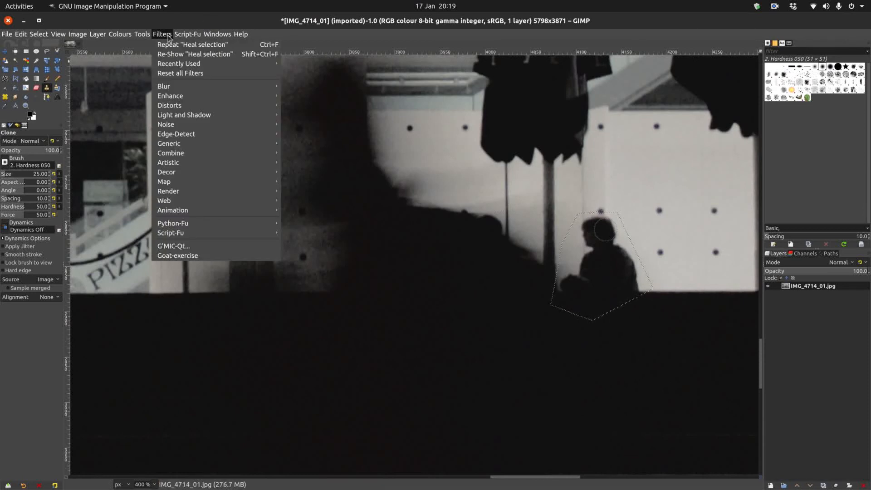
left_click(184, 54)
left_click(460, 175)
left_click_drag(460, 175, 393, 183)
type("35")
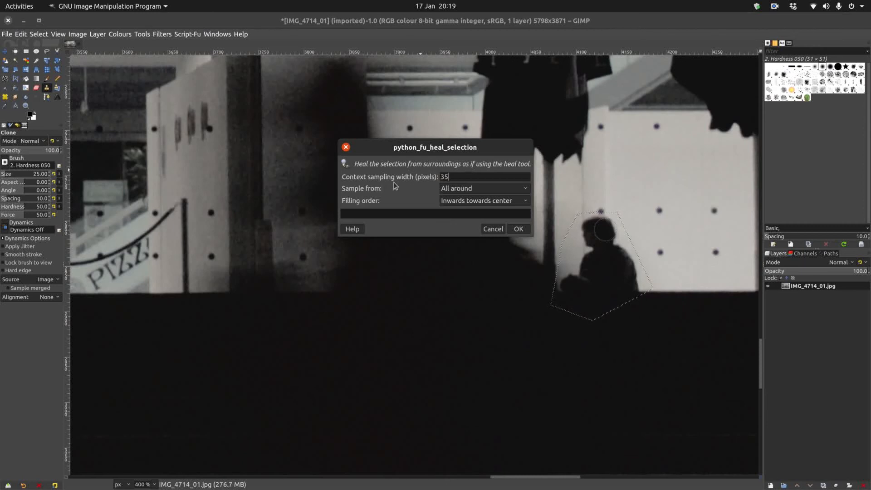
key("Return")
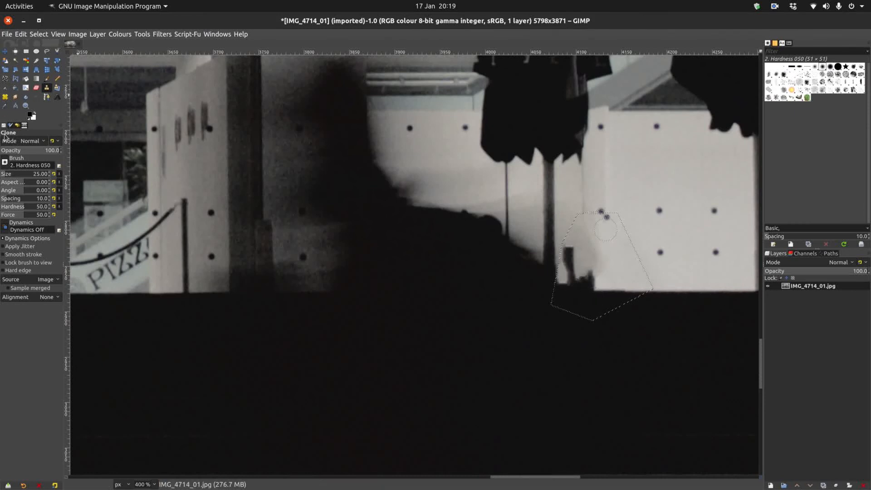
left_click(40, 34)
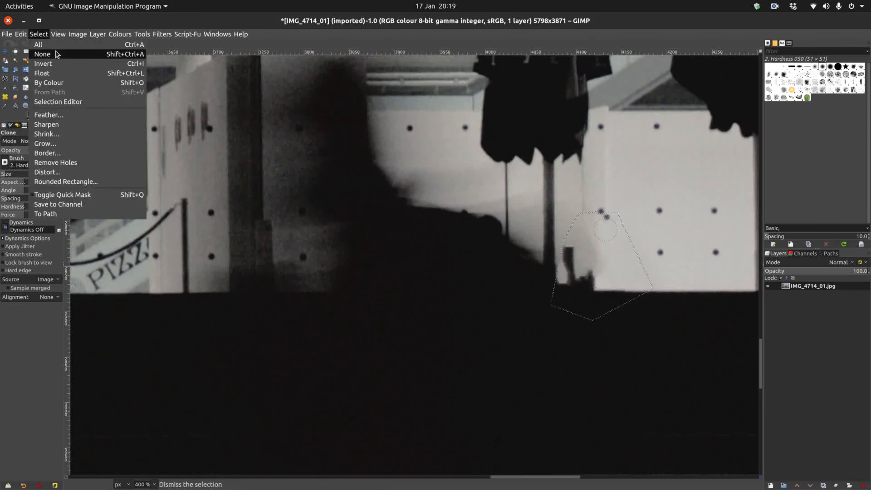
left_click(43, 53)
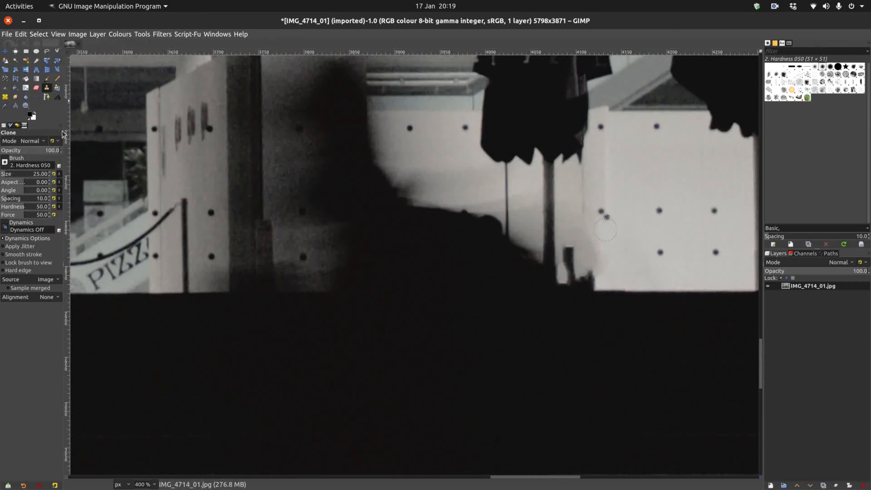
Paint over the dark leftovers at the wall's base with the Healing tool, using clean wall as source, and undo the last strokes.
left_click(4, 97)
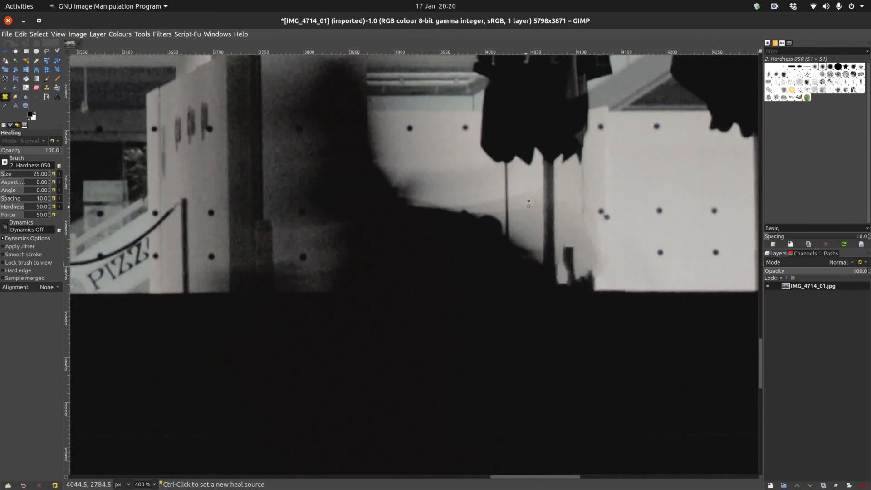
left_click(618, 277, "ctrl")
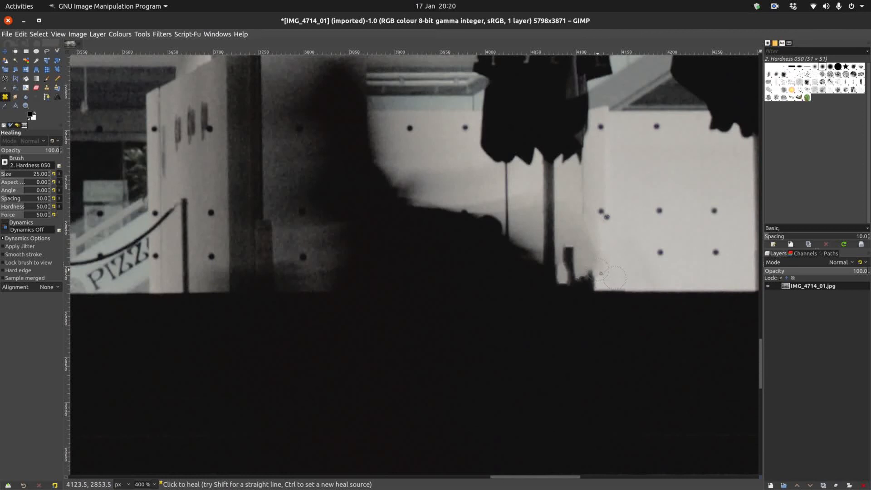
mouse_move(599, 278)
left_mouse_down()
mouse_move(603, 252)
mouse_move(581, 250)
mouse_move(606, 319)
mouse_move(600, 262)
mouse_move(587, 260)
mouse_move(587, 249)
mouse_move(577, 257)
mouse_move(593, 290)
mouse_move(586, 281)
mouse_move(637, 277)
mouse_move(642, 287)
mouse_move(615, 289)
mouse_move(632, 284)
mouse_move(646, 308)
mouse_move(677, 303)
mouse_move(655, 309)
mouse_move(688, 326)
mouse_move(659, 303)
mouse_move(639, 302)
left_mouse_up()
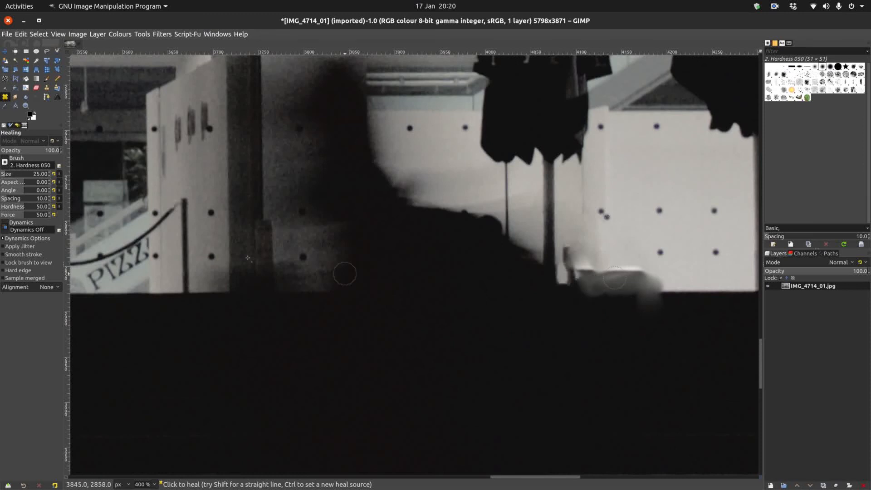
left_click_drag(40, 213, 51, 215)
key("ctrl")
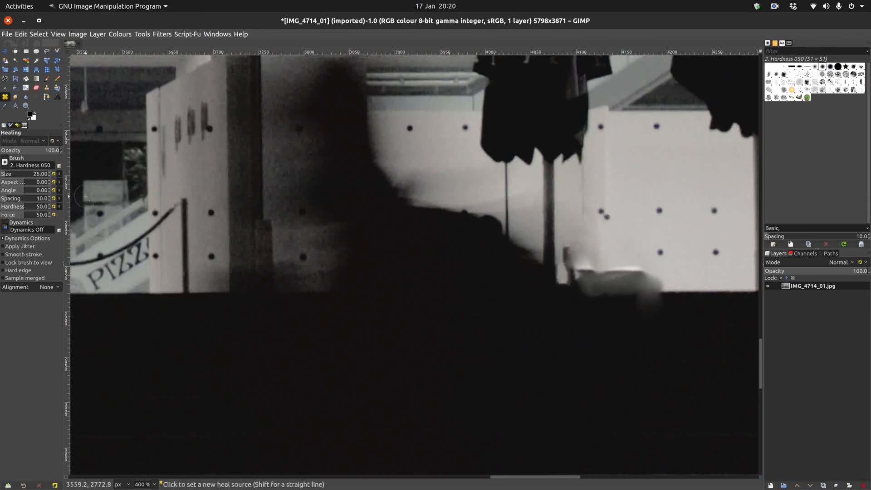
key("ctrl+z")
key("ctrl+z")
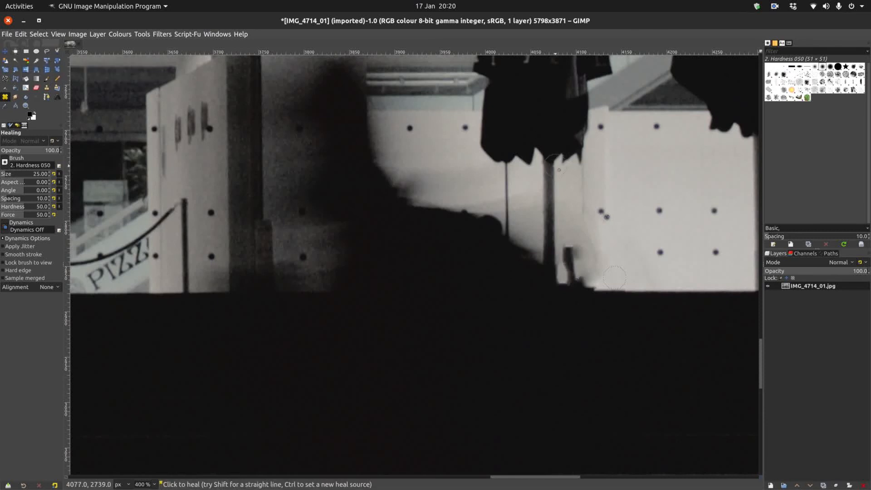
Outline the dark leftover beside the umbrella pole with Free Select and run Heal selection at 35 pixels, All around, with Random filling order.
left_click(47, 51)
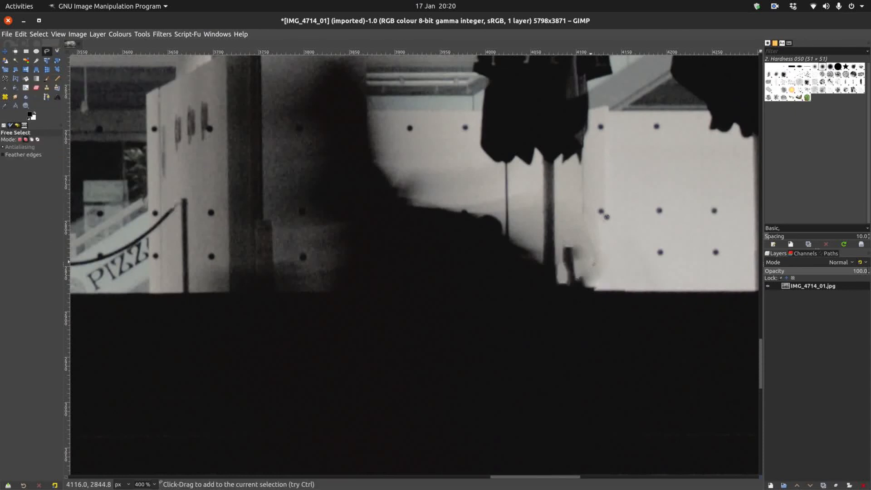
mouse_move(588, 255)
left_mouse_down()
mouse_move(589, 291)
mouse_move(563, 293)
mouse_move(564, 241)
left_mouse_up()
left_click(168, 36)
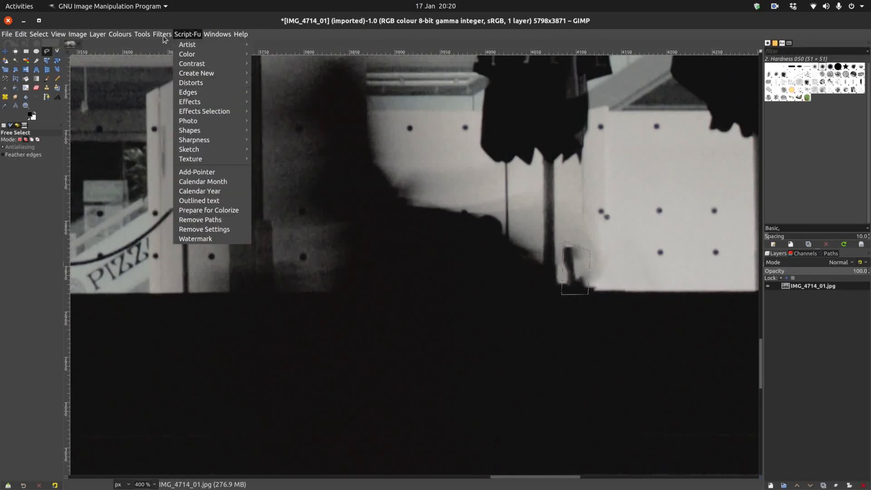
mouse_move(200, 97)
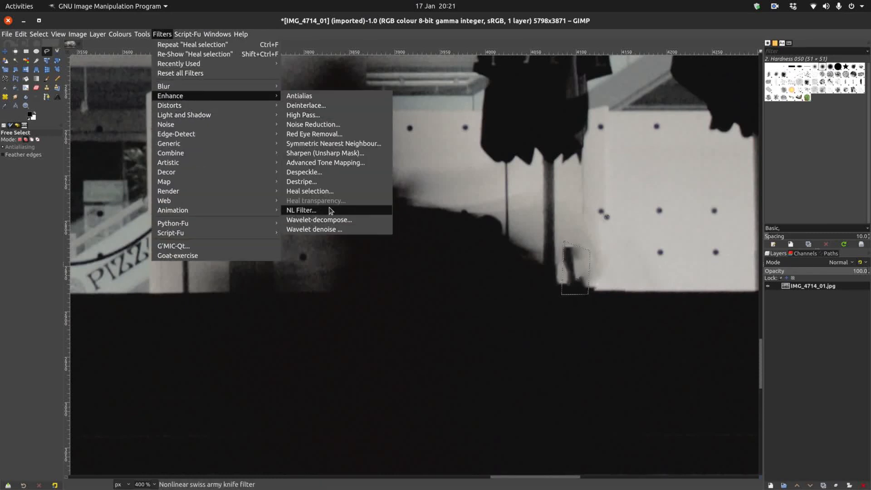
left_click(319, 195)
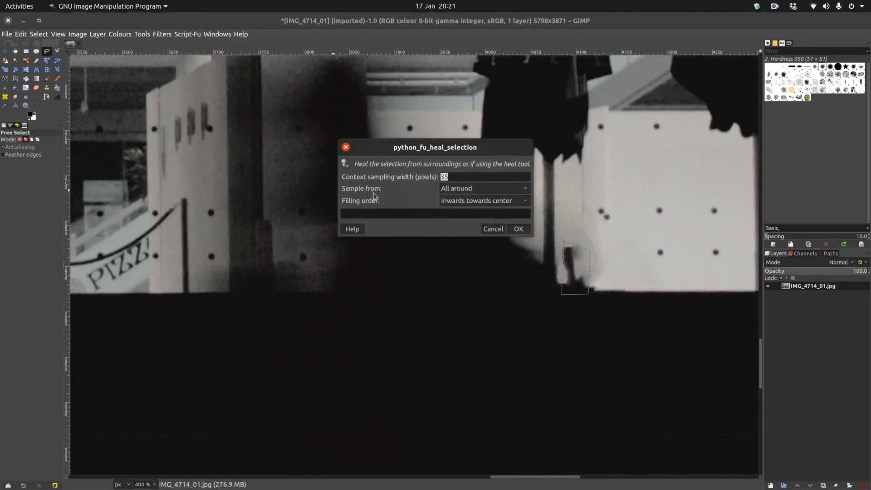
left_click(472, 189)
left_click(472, 189)
left_click(472, 200)
left_click(459, 189)
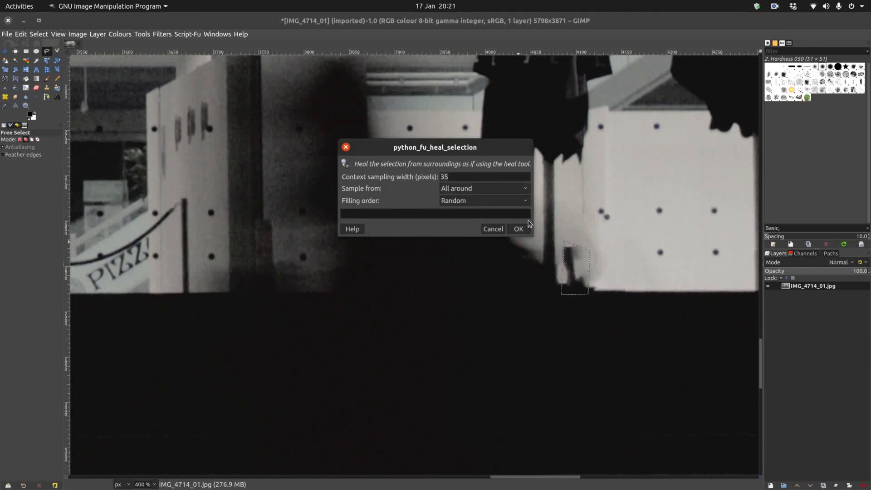
left_click(518, 229)
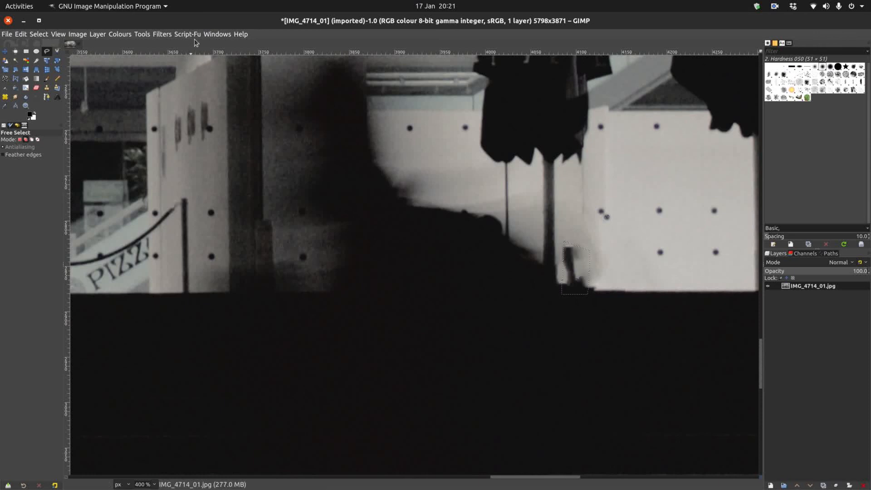
Heal the outlined leftover again with a context sampling width of 50 pixels, and clear the selection.
left_click(163, 34)
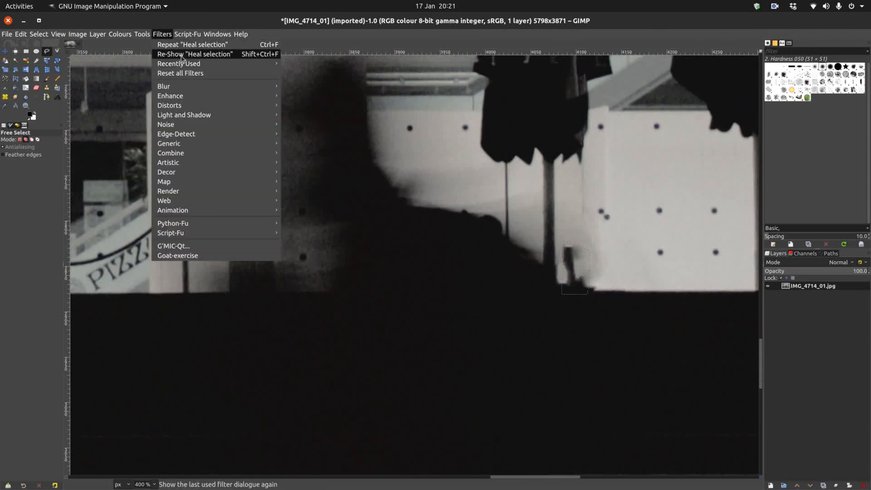
left_click(195, 54)
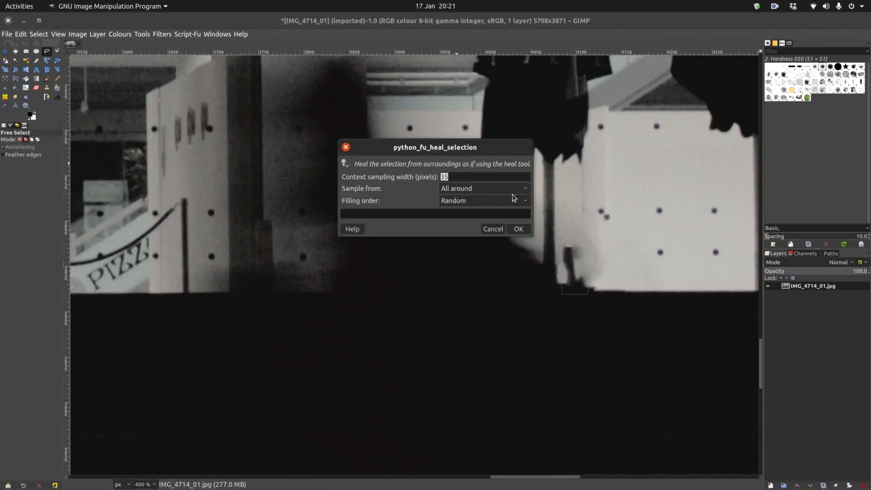
type("50")
left_click(519, 229)
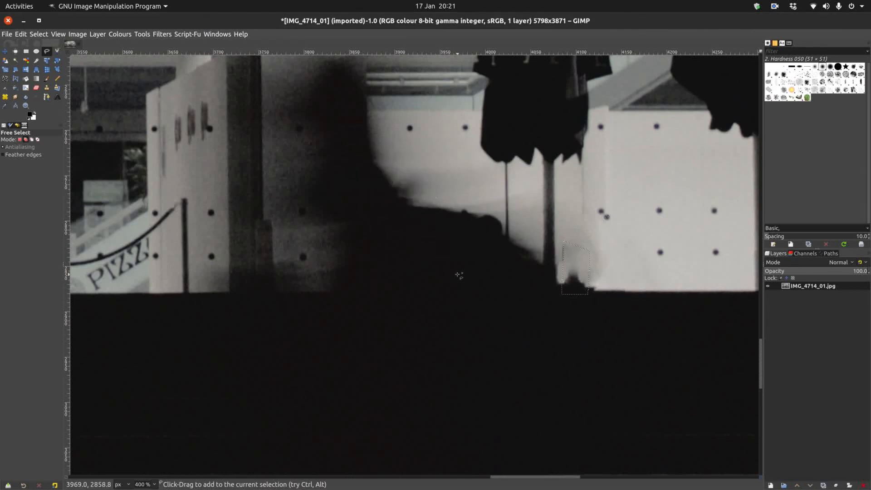
scroll(459, 275, "down", 5)
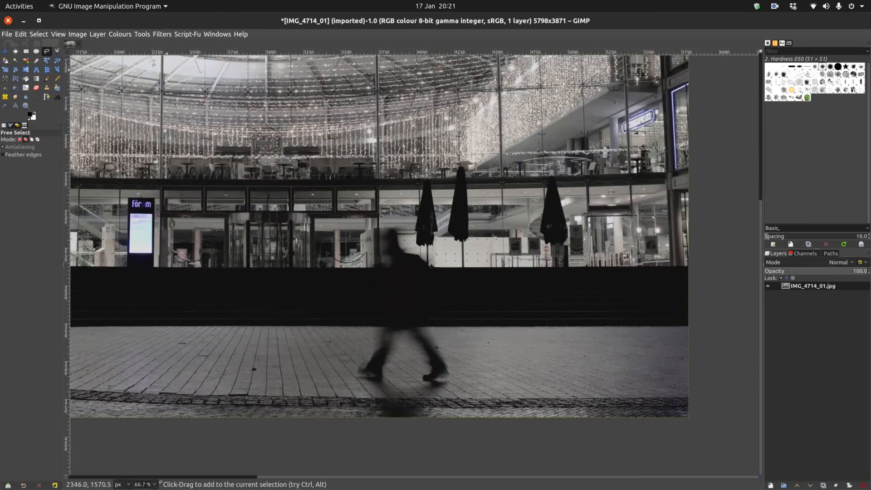
left_click(39, 34)
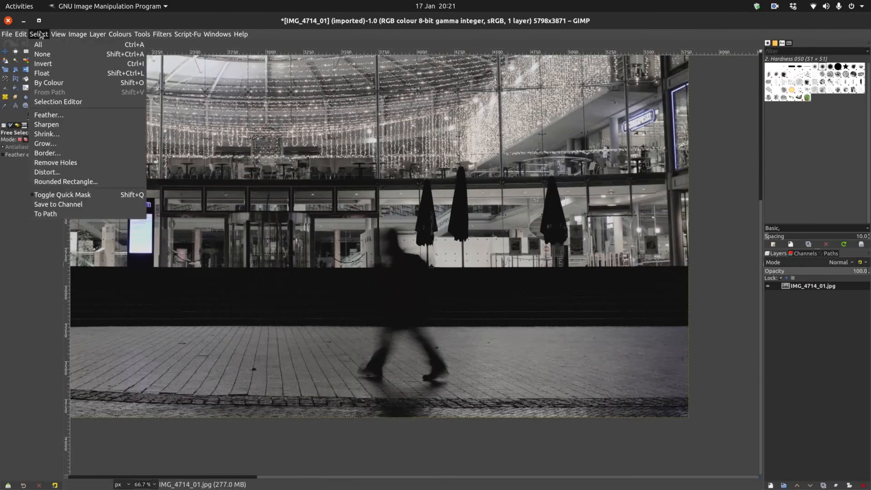
left_click(51, 54)
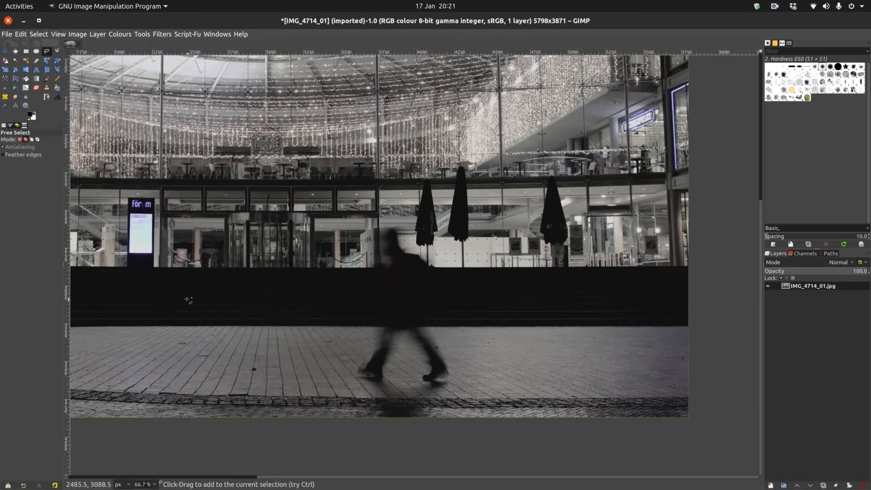
Examine the Sample from and Filling order options of Heal selection, and close the dialog without applying it.
left_click(142, 34)
mouse_move(161, 34)
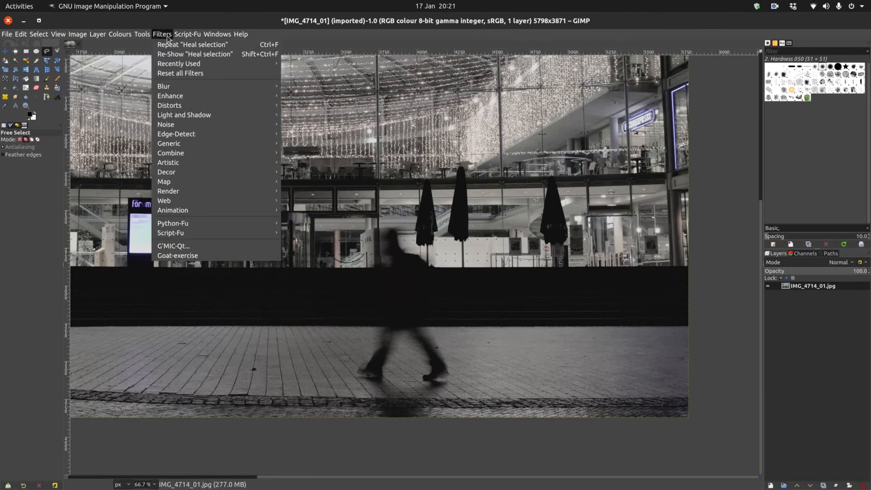
left_click(185, 54)
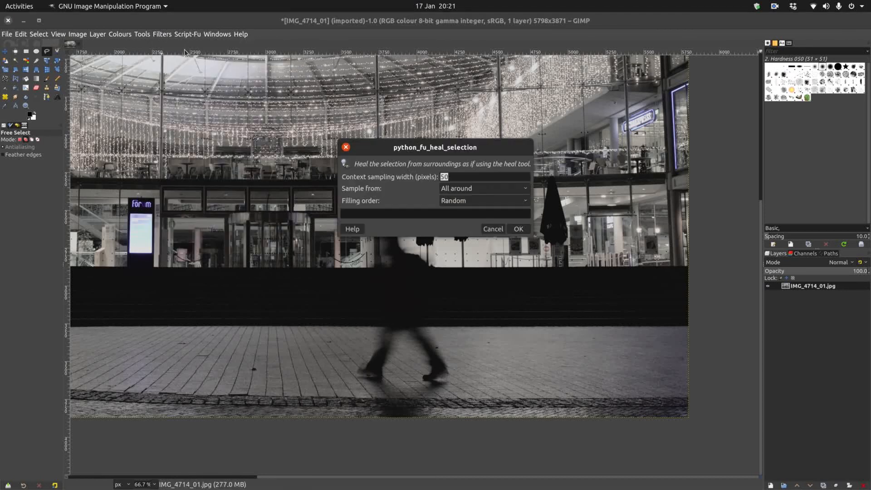
left_click(486, 190)
left_click(488, 190)
left_click(486, 200)
left_click(486, 221)
left_click(472, 188)
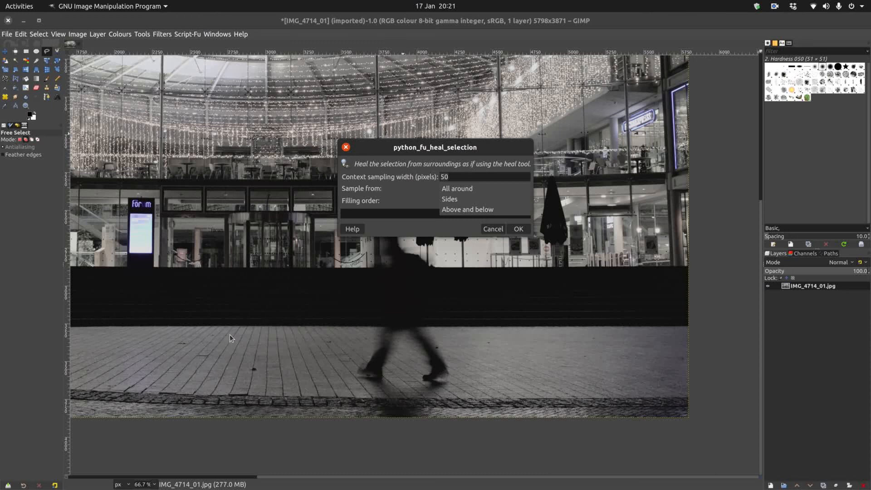
left_click(327, 359)
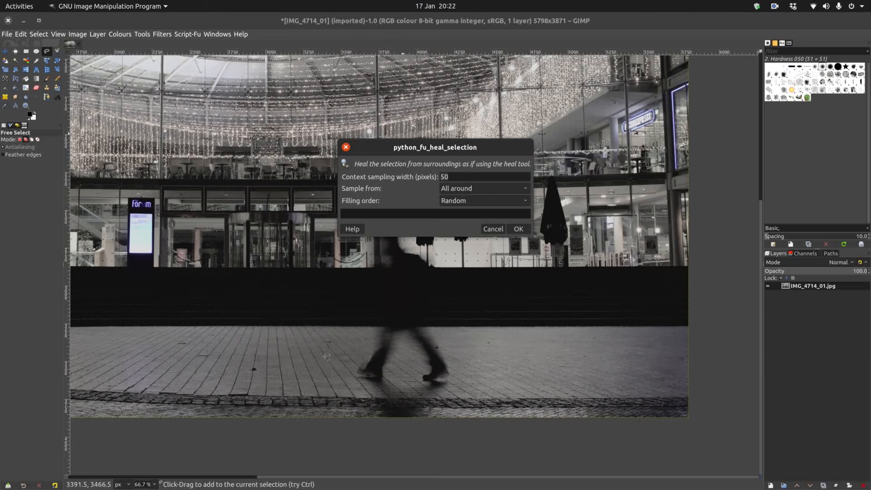
left_click(492, 230)
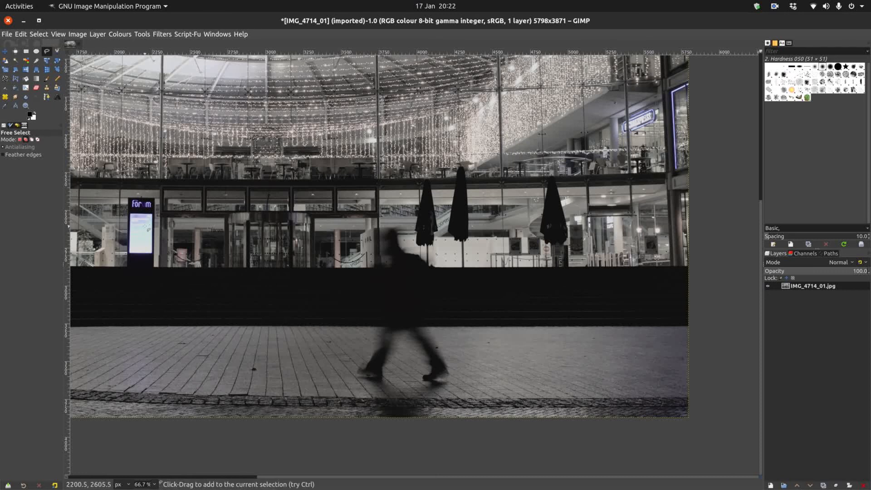
mouse_move(2, 199)
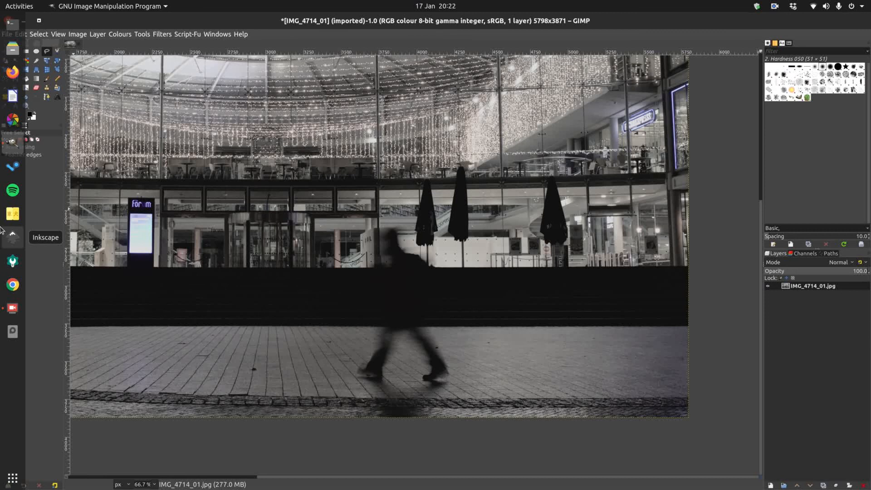
left_click(17, 312)
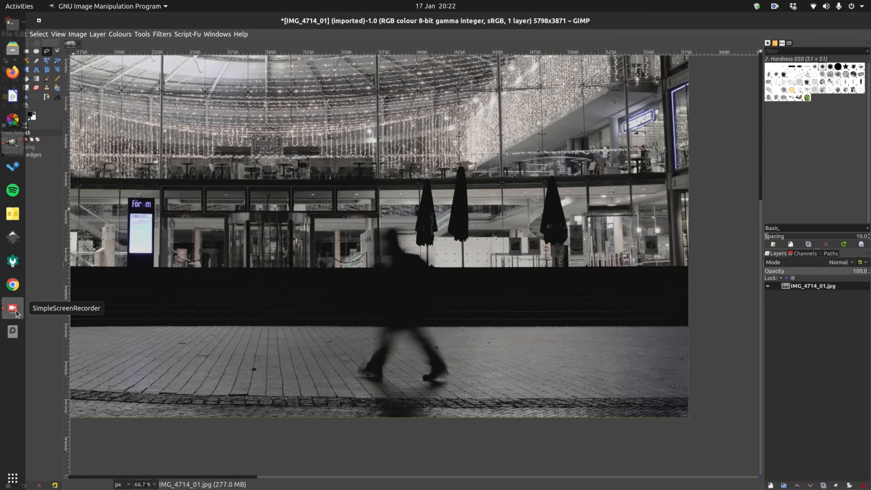